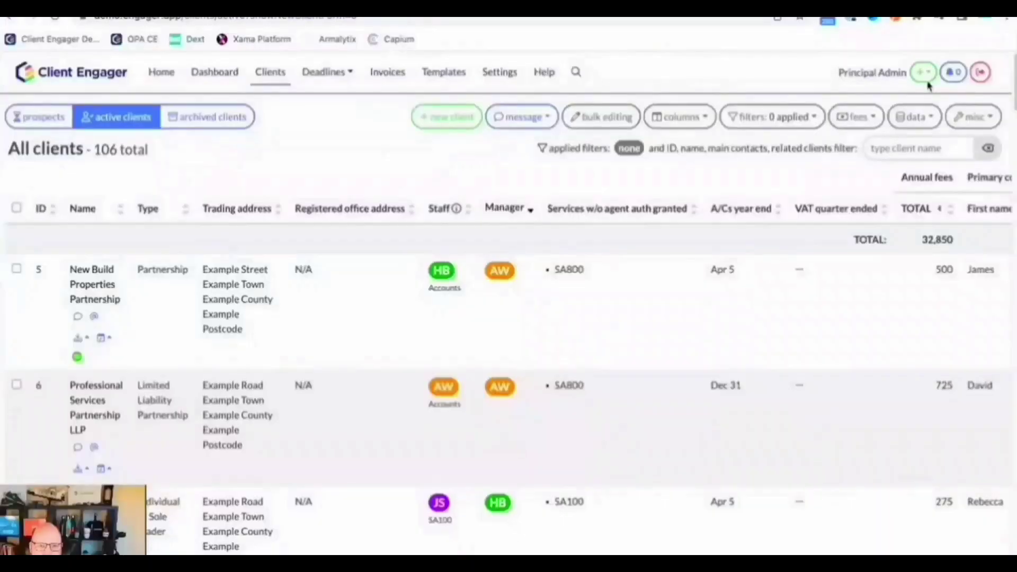
Open the settings area, which shows the firm's Company Information page
{"action": "left_click", "coordinate": [926, 75]}
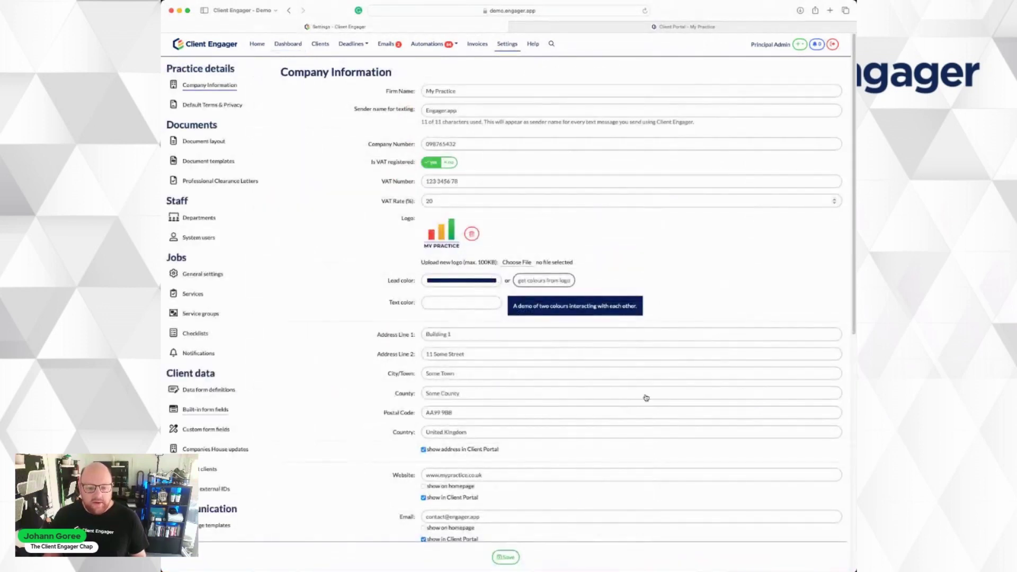
From Data form definitions, create a new form copied from the published Test Form
{"action": "left_click", "coordinate": [209, 390]}
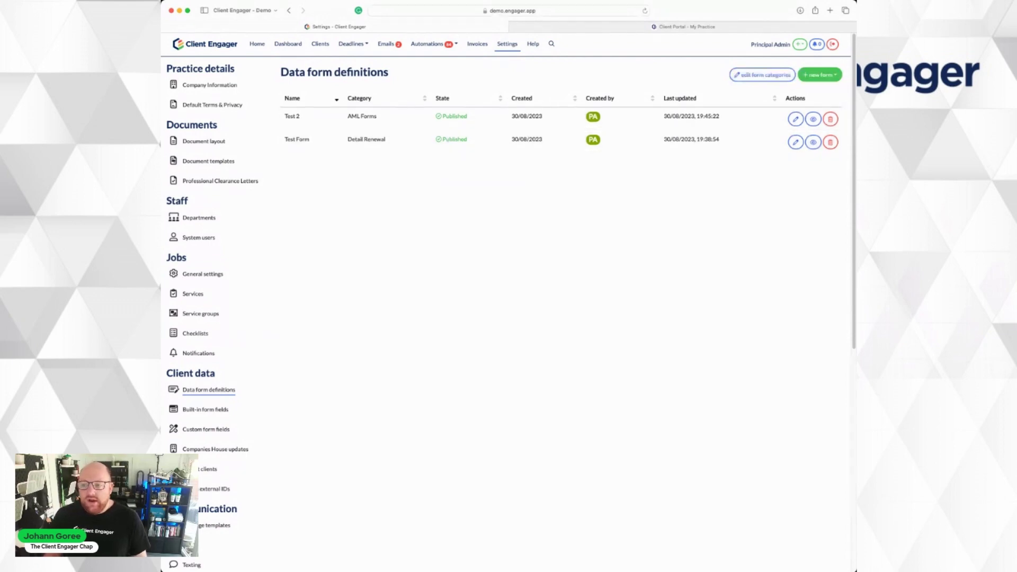
{"action": "left_click", "coordinate": [820, 75]}
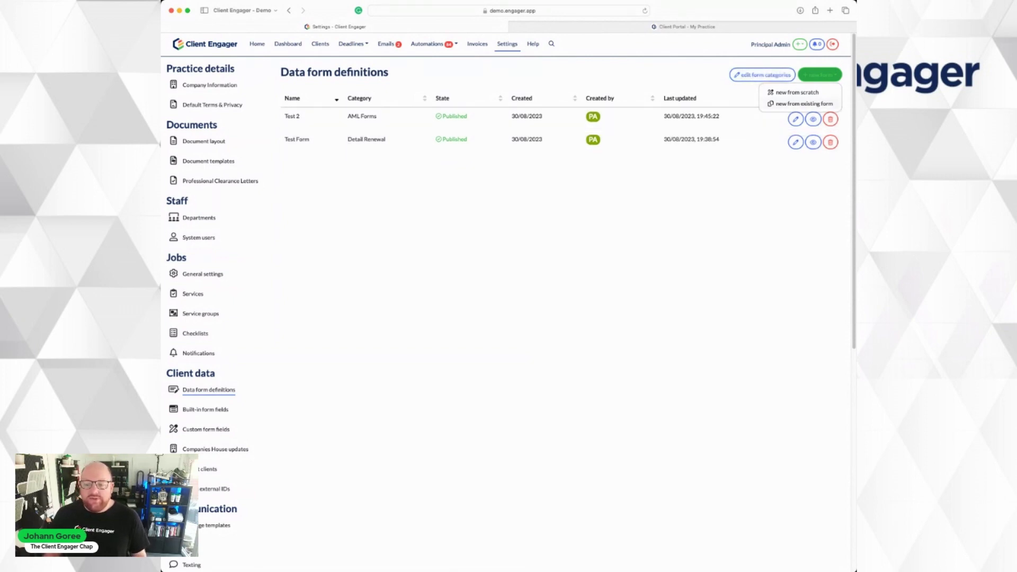
{"action": "left_click", "coordinate": [804, 104]}
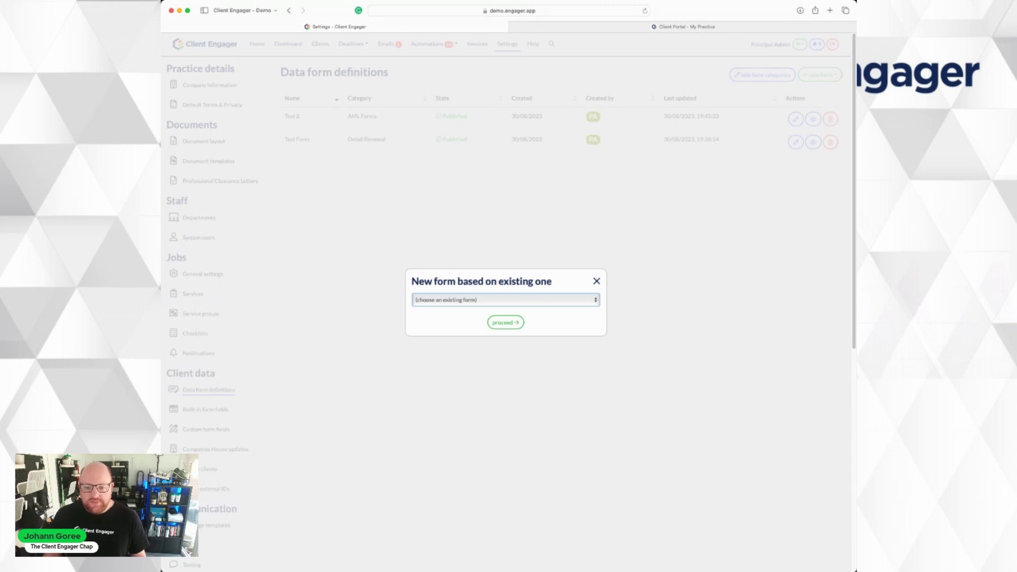
{"action": "left_click", "coordinate": [467, 319]}
{"action": "left_click", "coordinate": [505, 323]}
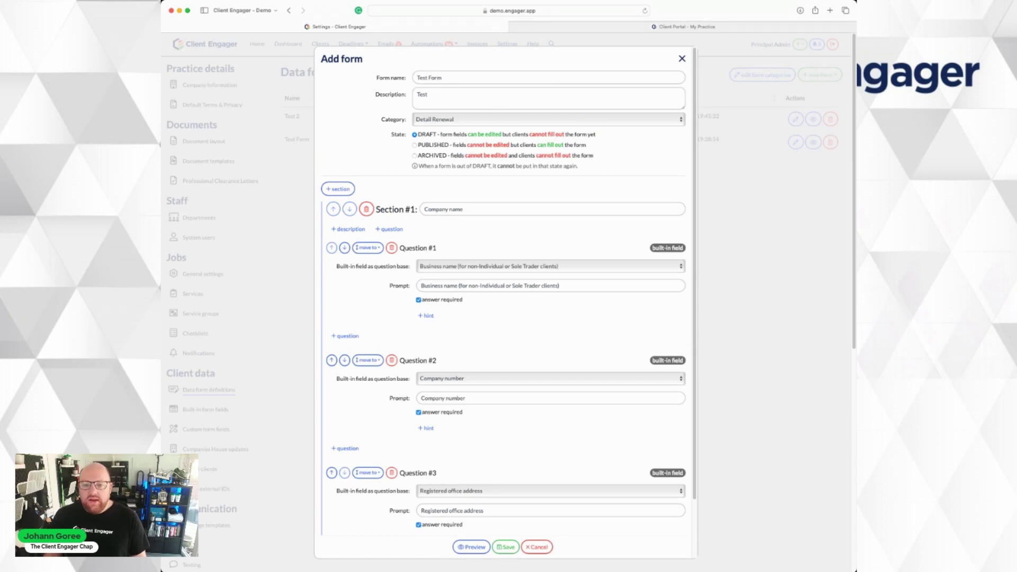
{"action": "scroll", "coordinate": [503, 296], "scroll_direction": "down", "scroll_amount": 1}
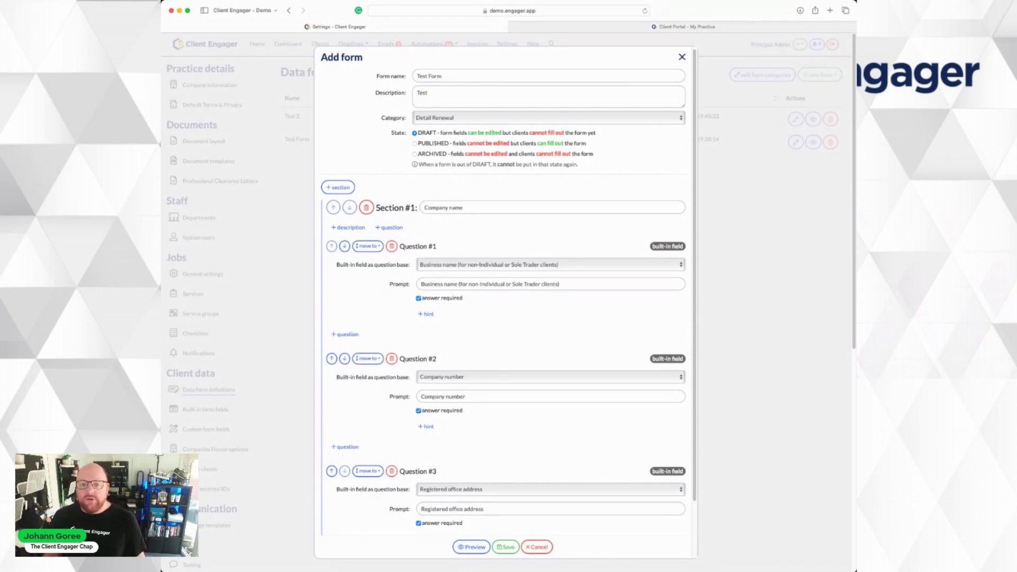
{"action": "scroll", "coordinate": [839, 195], "scroll_direction": "down", "scroll_amount": 3}
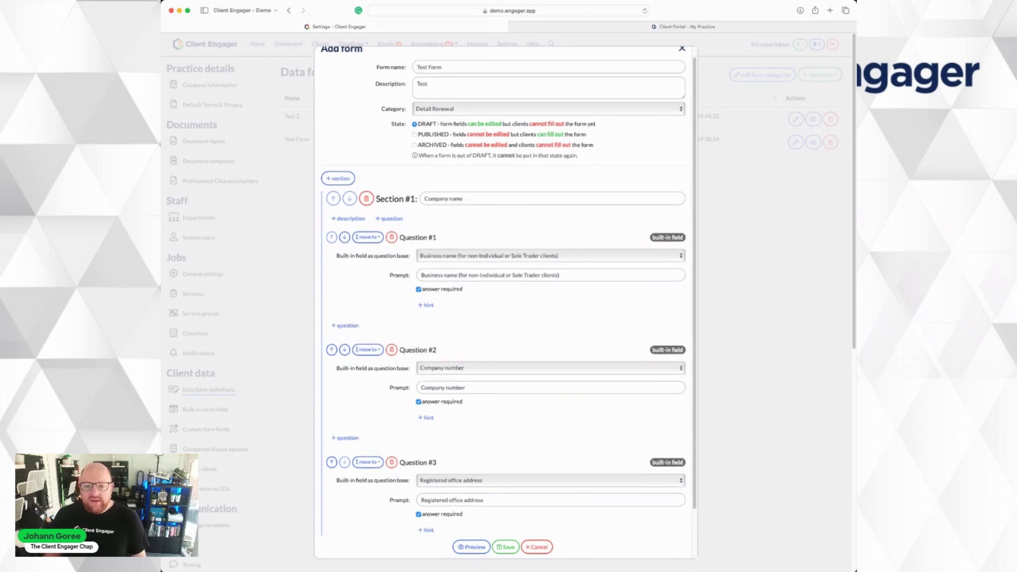
{"action": "scroll", "coordinate": [839, 195], "scroll_direction": "down", "scroll_amount": 5}
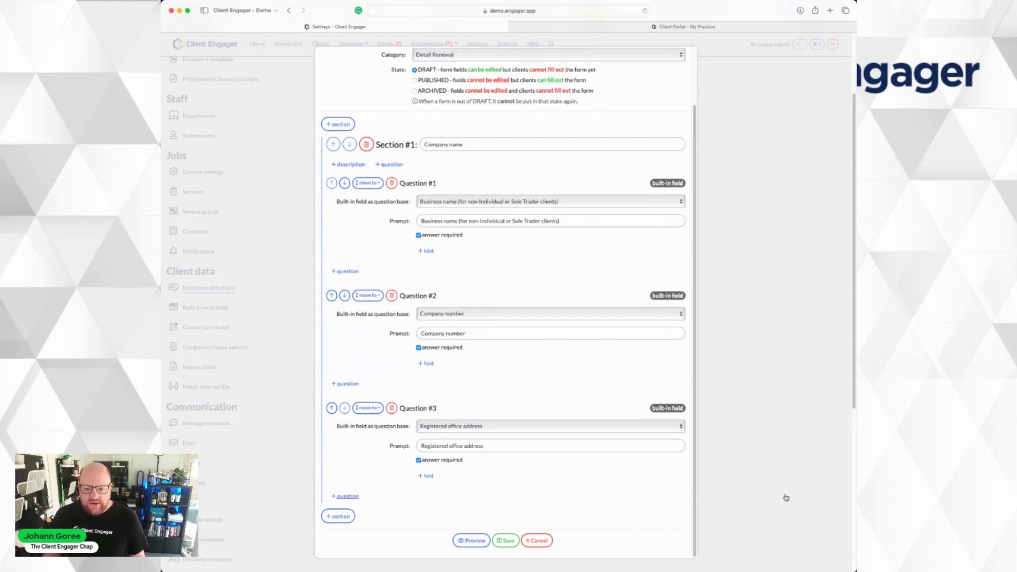
Base Question #4 on the VAT Registration Number field
{"action": "left_click", "coordinate": [345, 497]}
{"action": "key", "text": "Escape"}
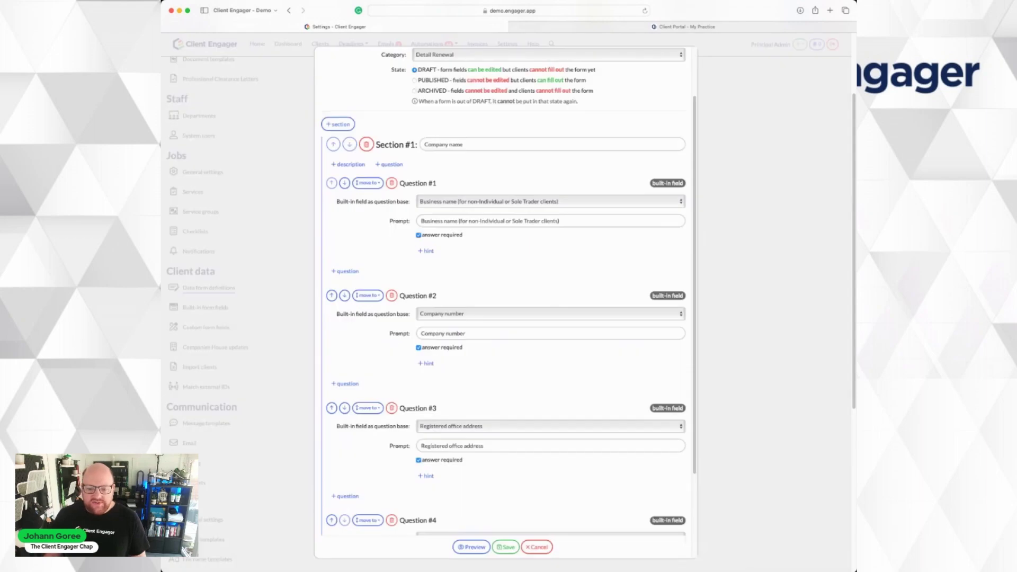
{"action": "scroll", "coordinate": [503, 297], "scroll_direction": "down", "scroll_amount": 3}
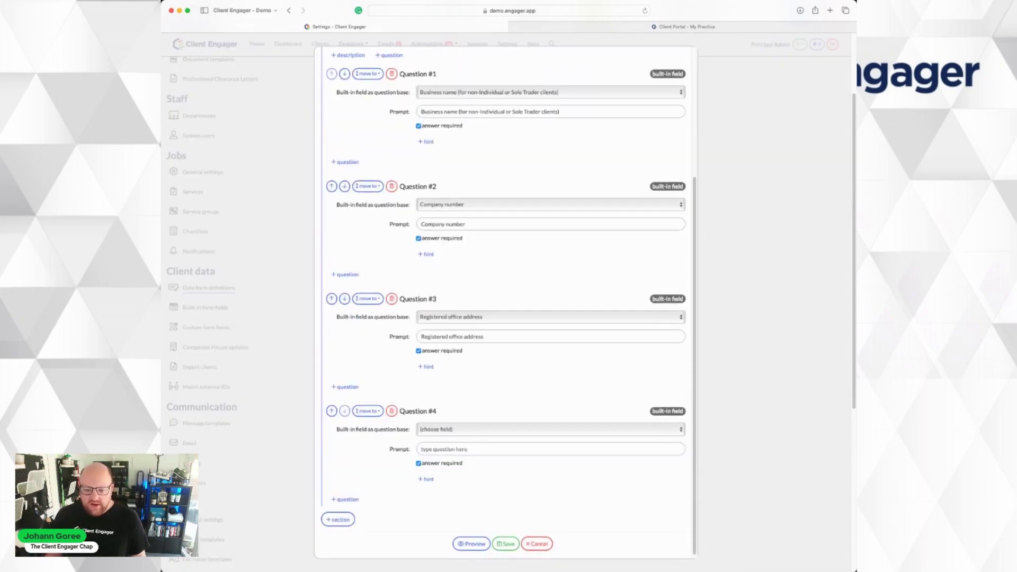
{"action": "left_click", "coordinate": [550, 429]}
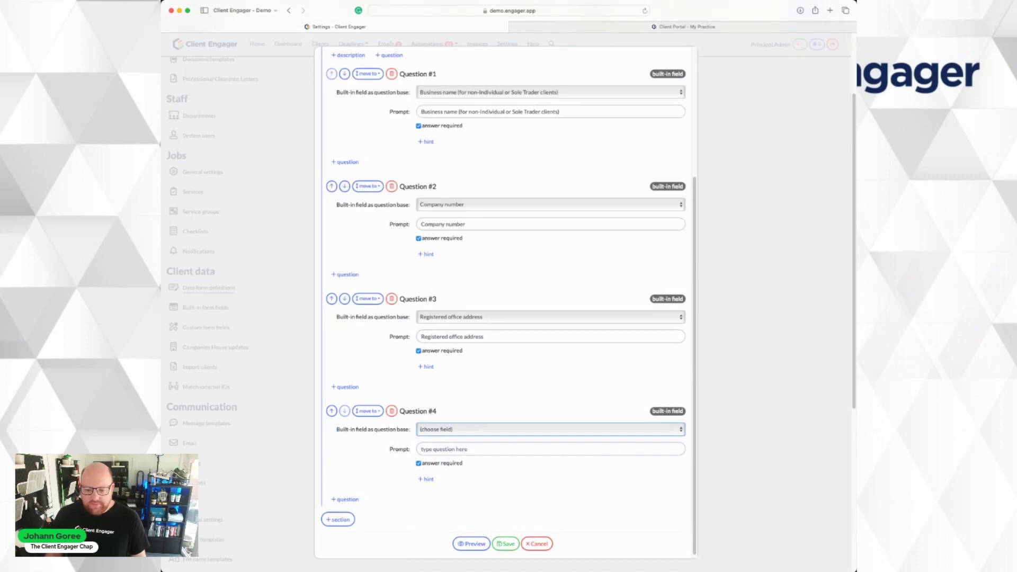
{"action": "left_click", "coordinate": [452, 430]}
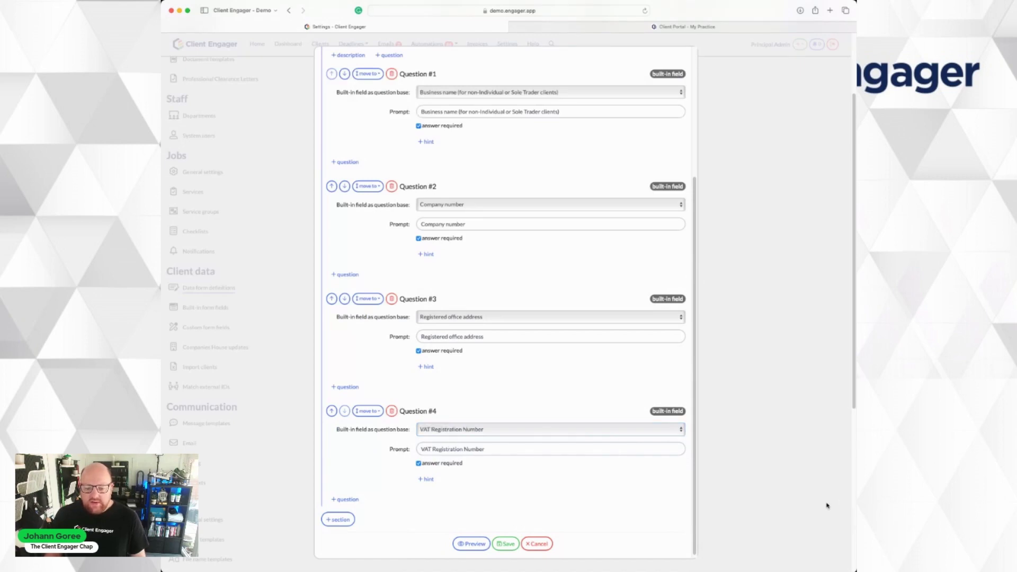
Add a form-specific multi-line 'Hows the weather?' question and a custom-field question
{"action": "left_click", "coordinate": [346, 500]}
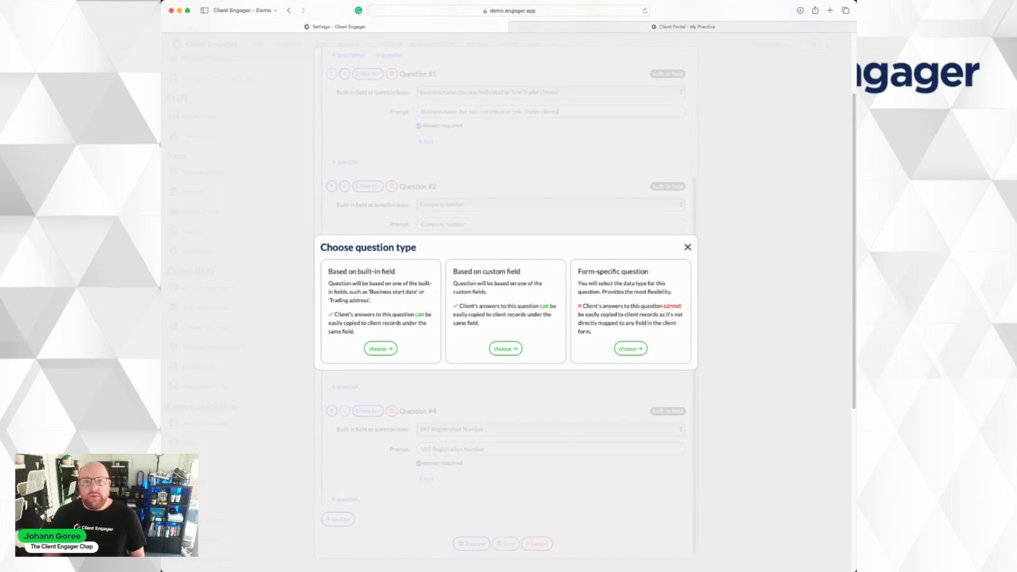
{"action": "left_click", "coordinate": [631, 348]}
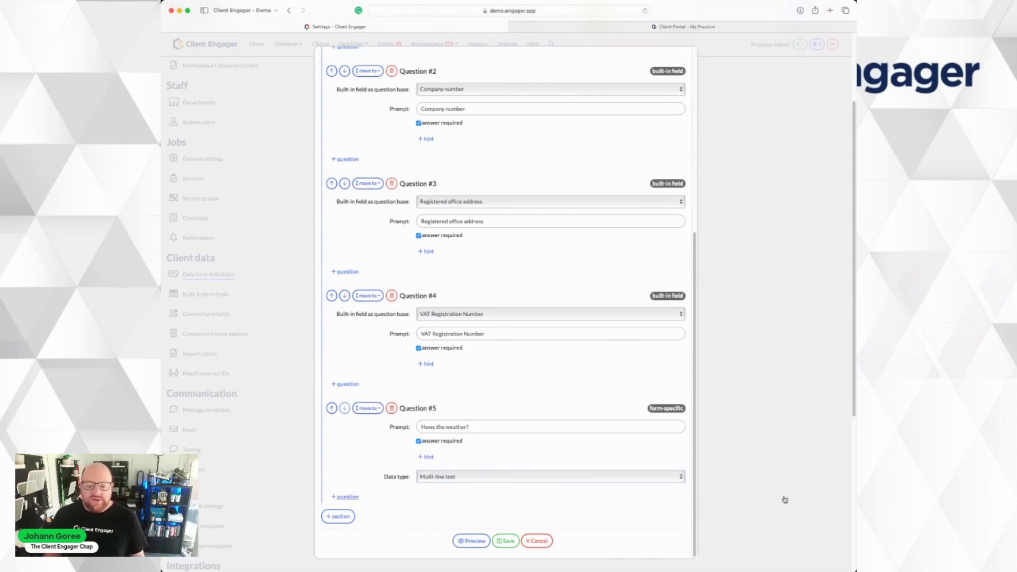
{"action": "key", "text": "Return"}
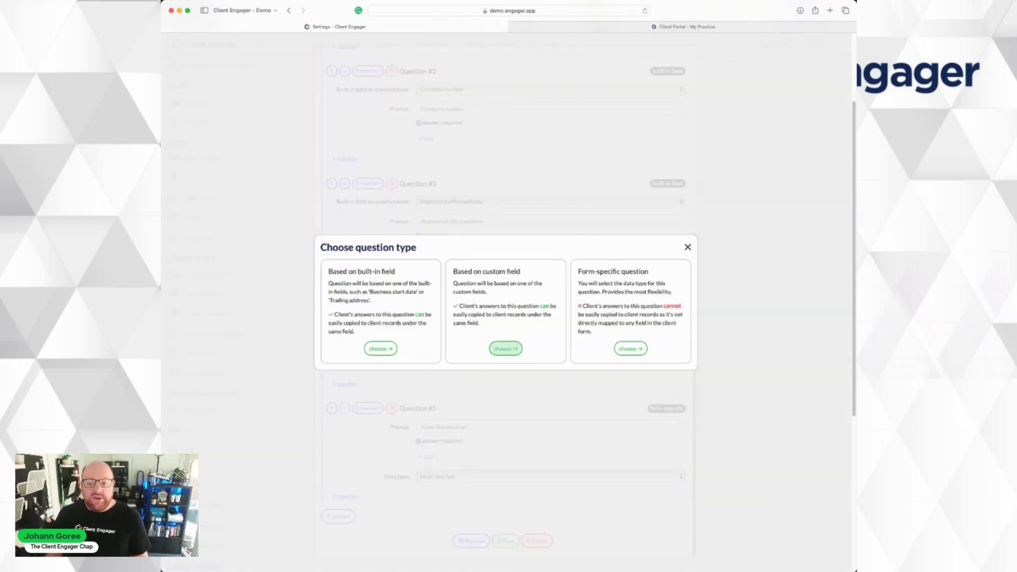
{"action": "left_click", "coordinate": [506, 348]}
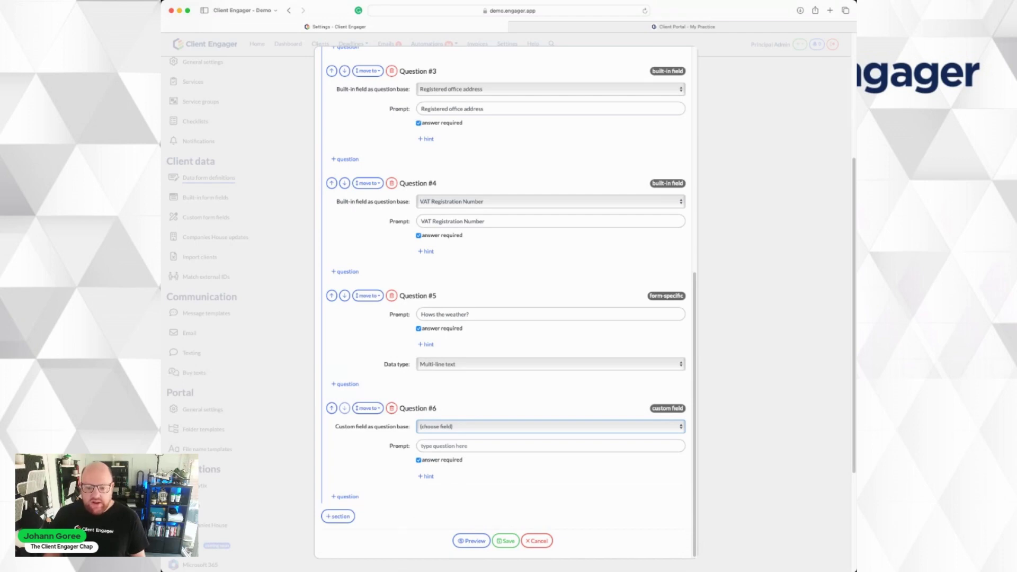
Base Question #6 on Marketing source, with the prompt 'How did you find us?'
{"action": "left_click", "coordinate": [442, 427]}
{"action": "left_click", "coordinate": [466, 465]}
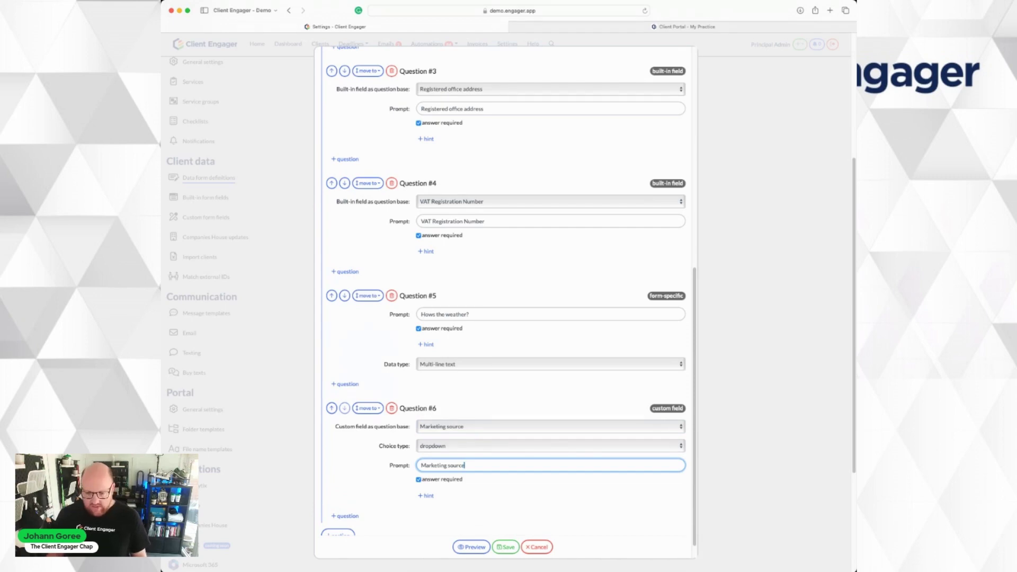
{"action": "key", "text": "super+a"}
{"action": "type", "text": "How did you find us"}
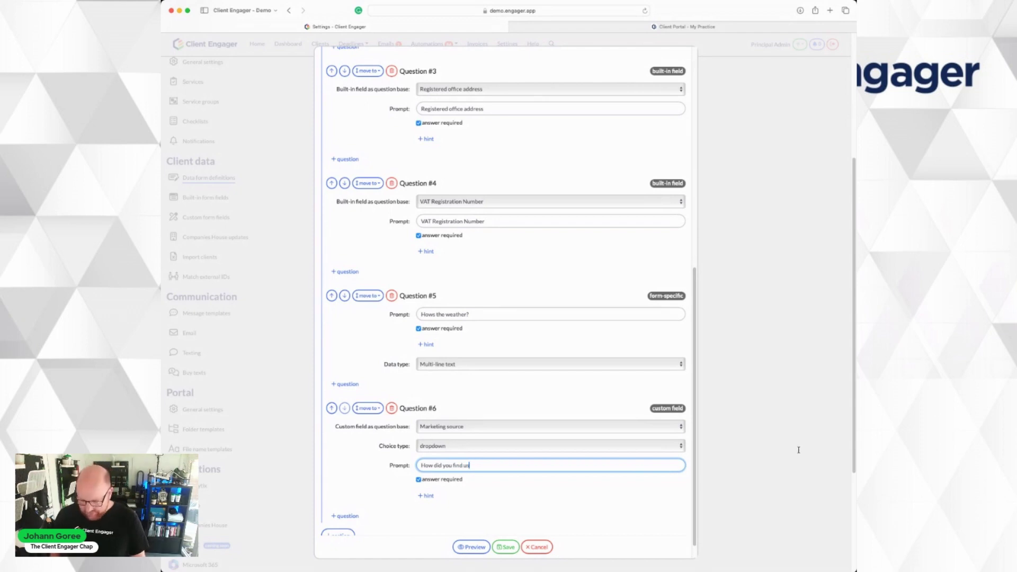
{"action": "type", "text": "?"}
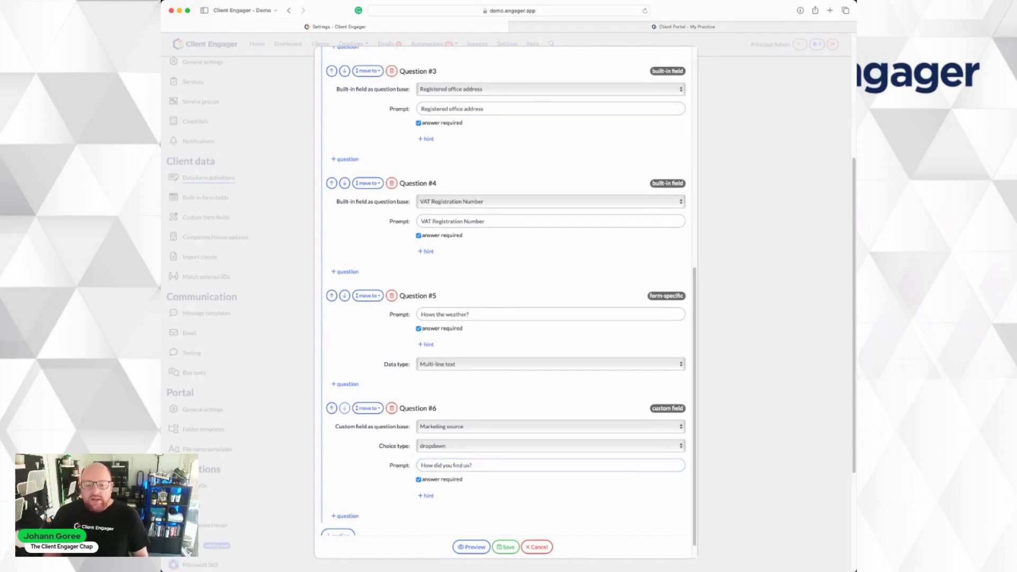
Preview the form as the client will see it, then close the preview
{"action": "scroll", "coordinate": [506, 291], "scroll_direction": "up", "scroll_amount": 3}
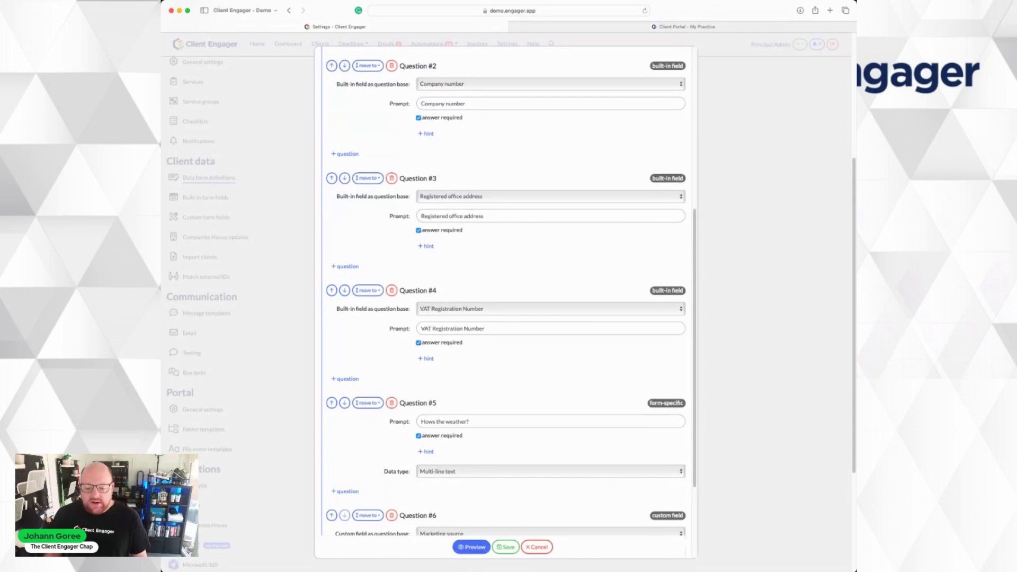
{"action": "left_click", "coordinate": [471, 547]}
{"action": "scroll", "coordinate": [506, 302], "scroll_direction": "down", "scroll_amount": 3}
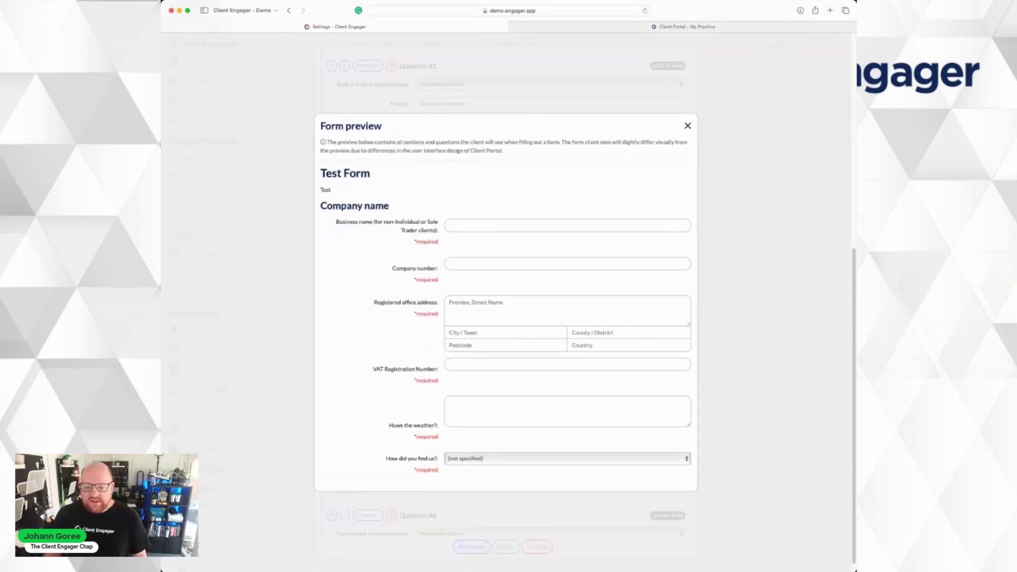
{"action": "scroll", "coordinate": [506, 302], "scroll_direction": "up", "scroll_amount": 1}
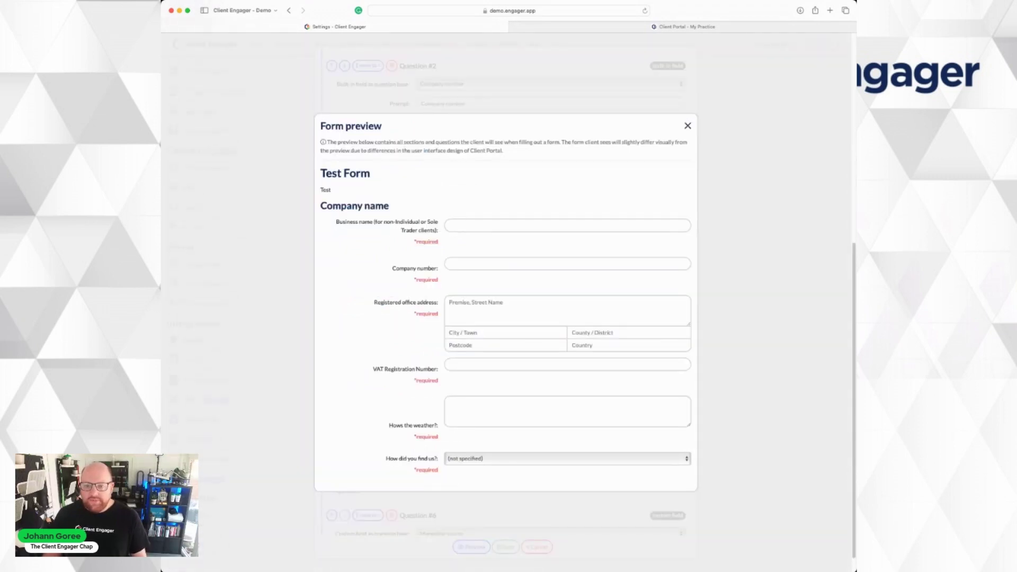
{"action": "key", "text": "Escape"}
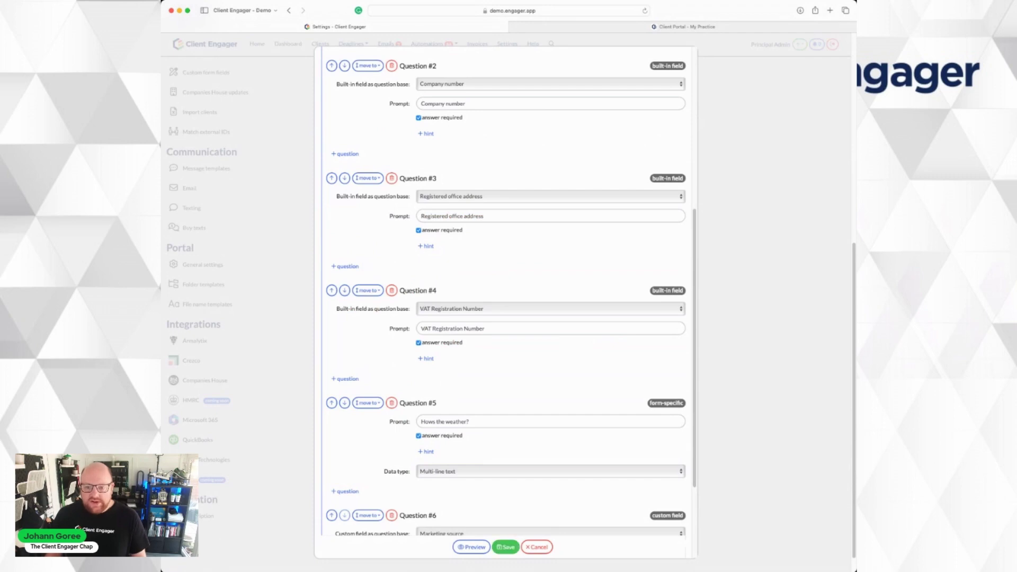
{"action": "scroll", "coordinate": [506, 297], "scroll_direction": "up", "scroll_amount": 10}
Save the form as PUBLISHED, then open Client Engager Online Limited's form requests
{"action": "left_click", "coordinate": [415, 145]}
{"action": "left_click", "coordinate": [506, 547]}
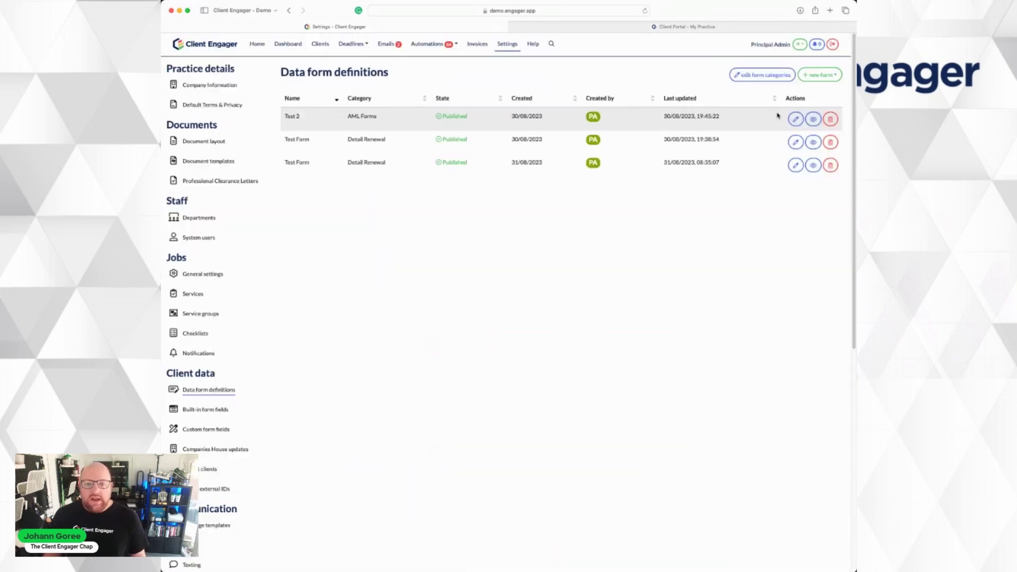
{"action": "left_click", "coordinate": [760, 45]}
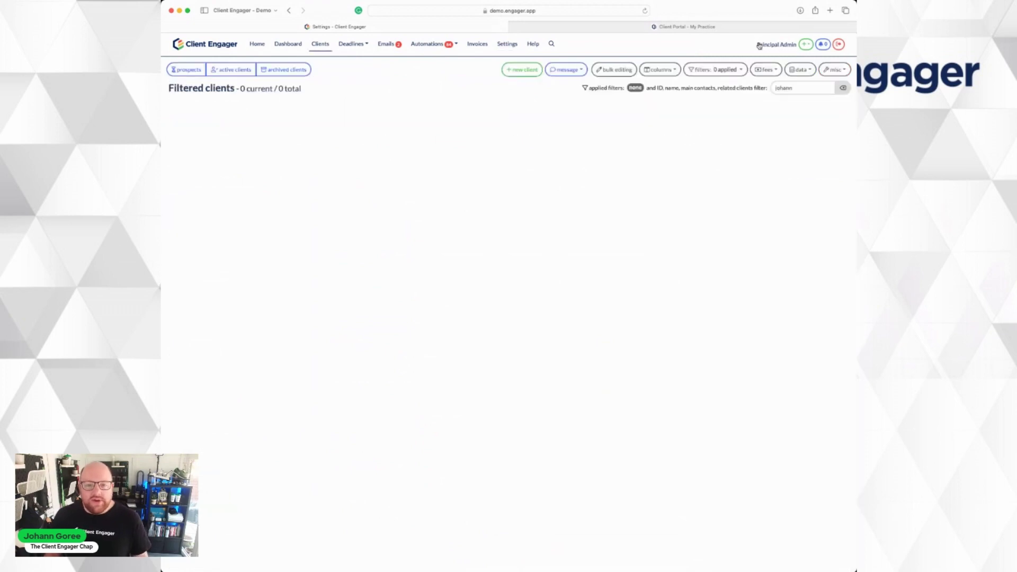
{"action": "left_click", "coordinate": [649, 177]}
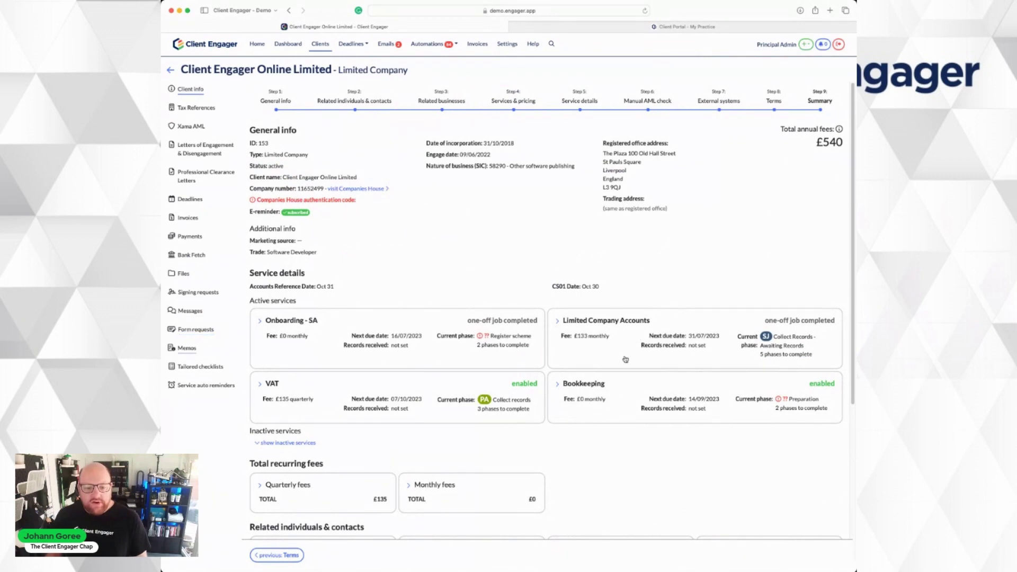
{"action": "left_click", "coordinate": [196, 329]}
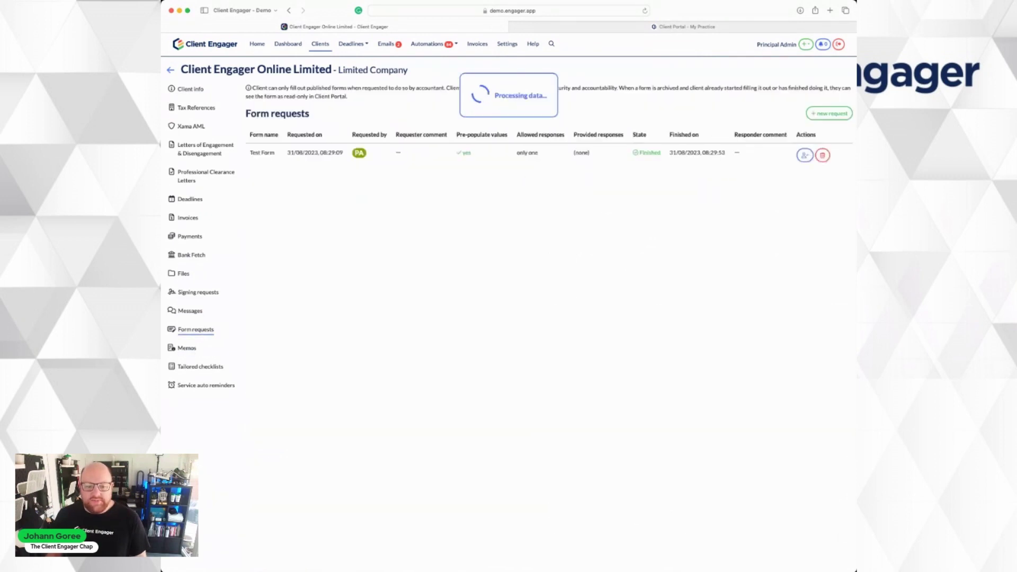
Start a new Test Form request with the comment 'Please update your details'
{"action": "left_click", "coordinate": [829, 114]}
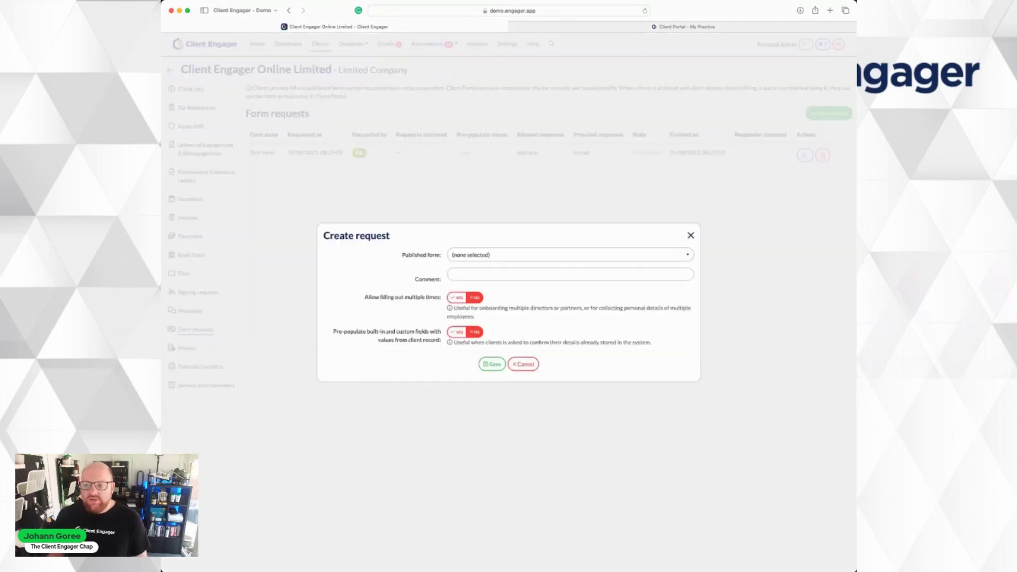
{"action": "left_click", "coordinate": [570, 255]}
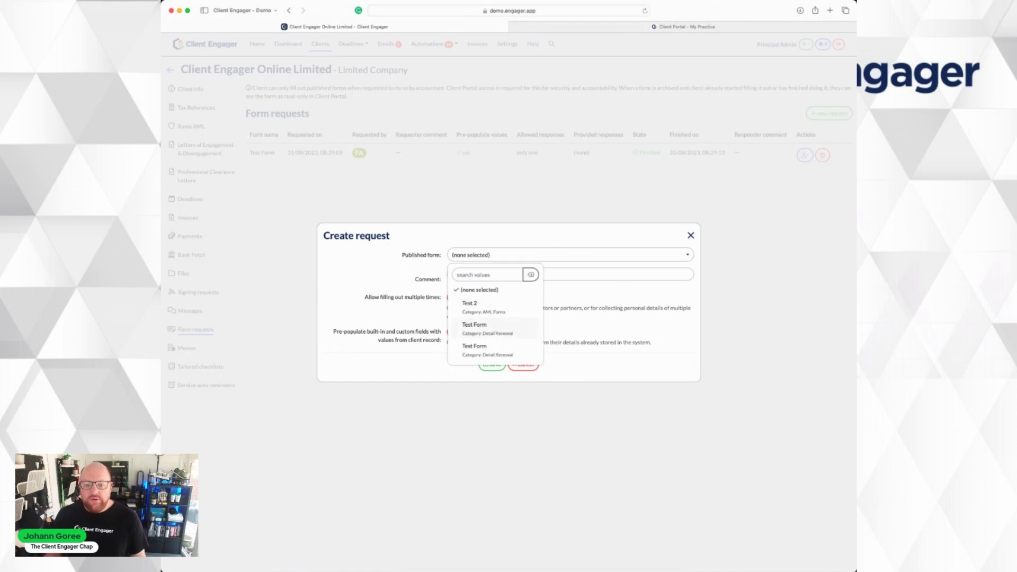
{"action": "left_click", "coordinate": [487, 328]}
{"action": "left_click", "coordinate": [569, 276]}
{"action": "type", "text": "PLease update your details"}
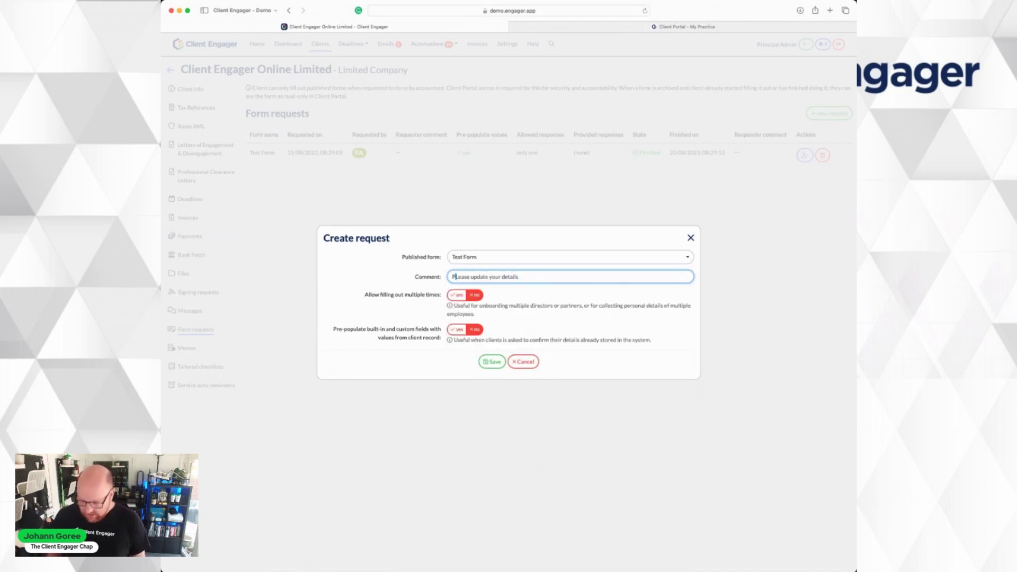
{"action": "key", "text": "Delete"}
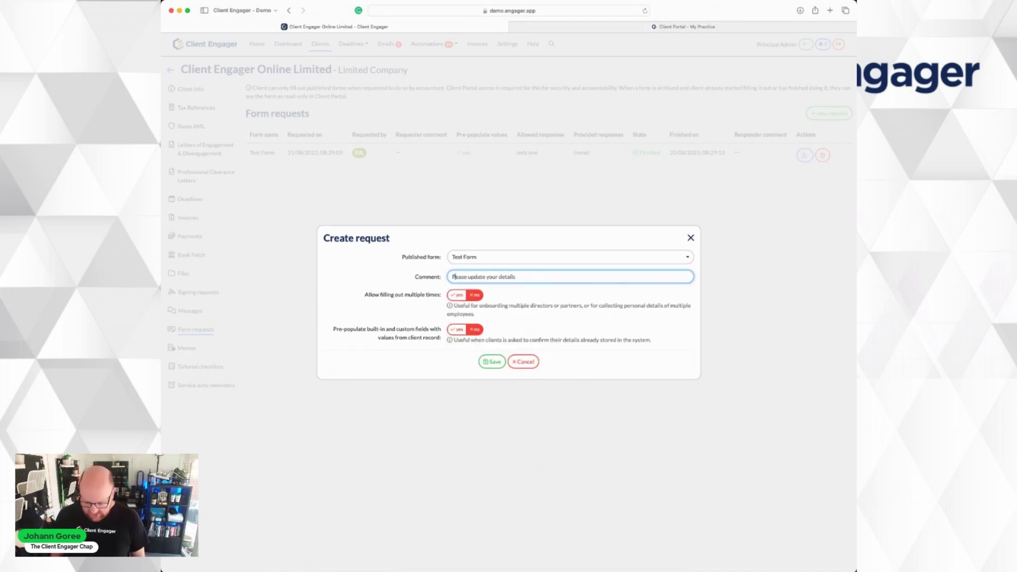
{"action": "type", "text": "l"}
Allow only one response, turn pre-populating on, and save the request
{"action": "left_click", "coordinate": [458, 287]}
{"action": "left_click", "coordinate": [457, 294]}
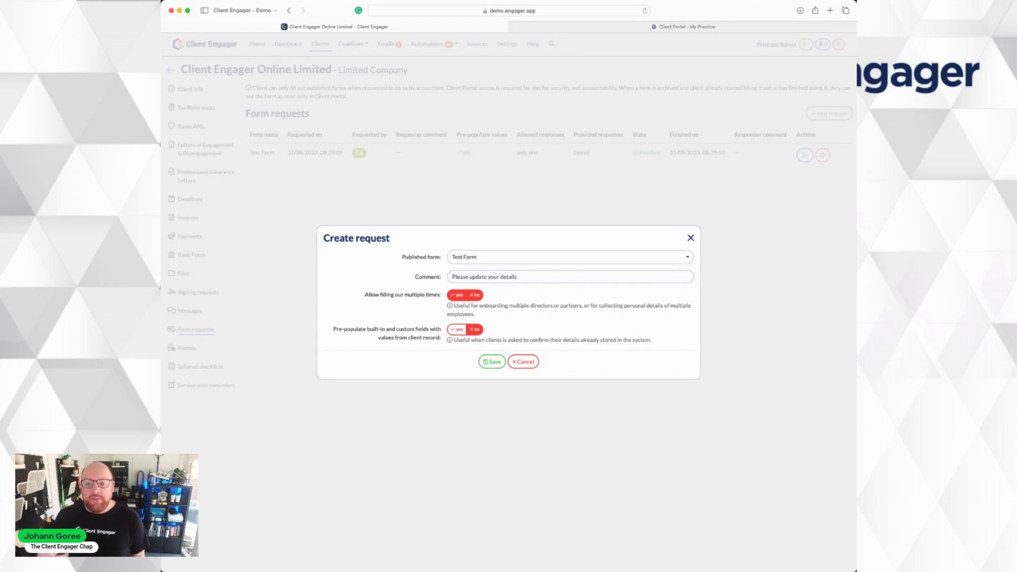
{"action": "left_click", "coordinate": [457, 295]}
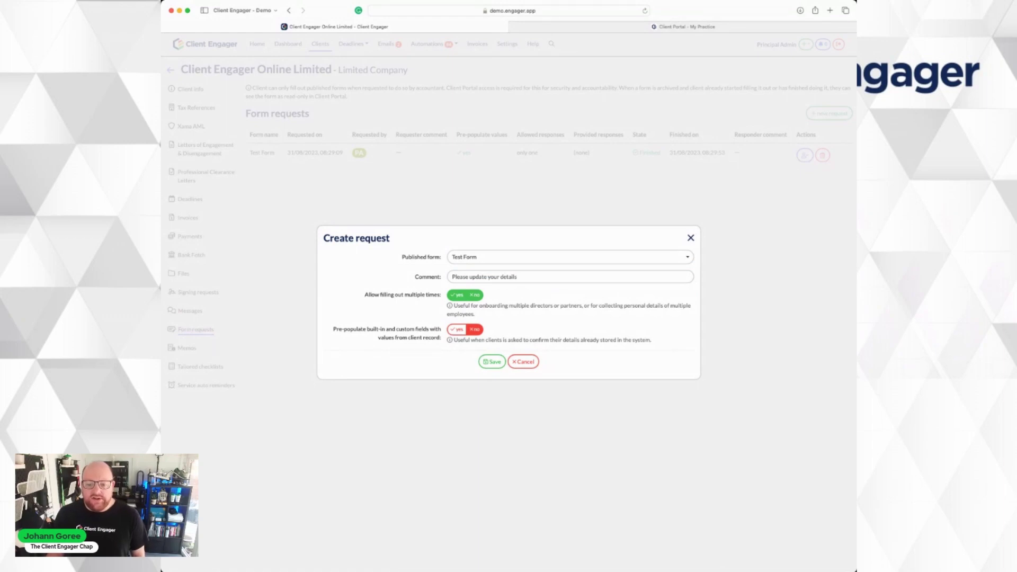
{"action": "left_click", "coordinate": [474, 295]}
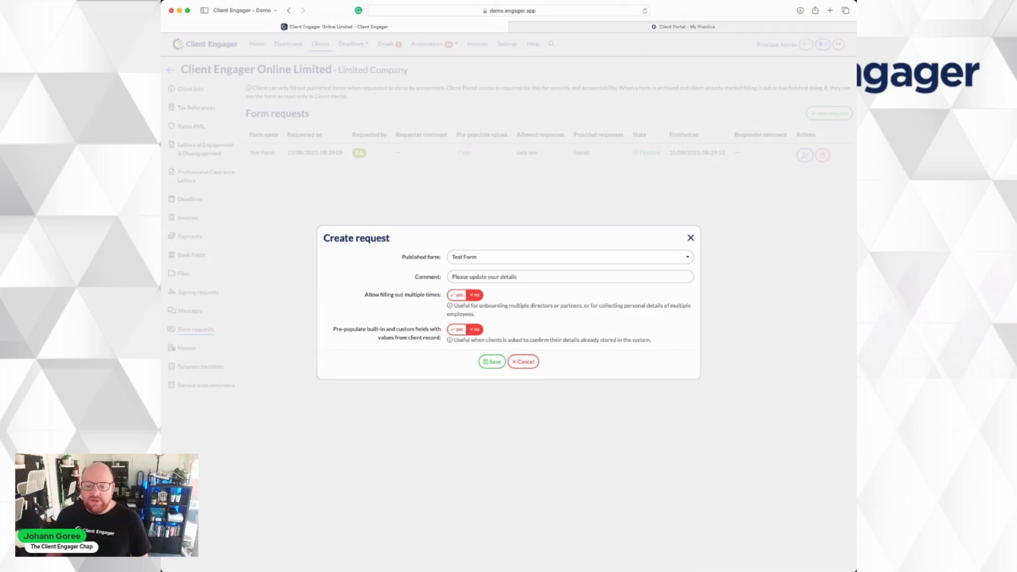
{"action": "left_click", "coordinate": [457, 330]}
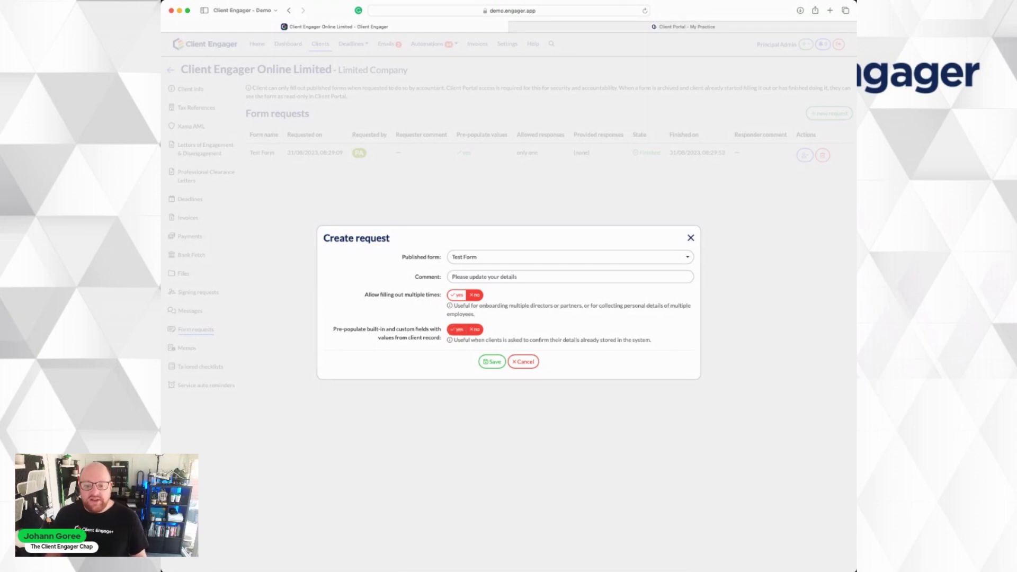
{"action": "left_click", "coordinate": [457, 329]}
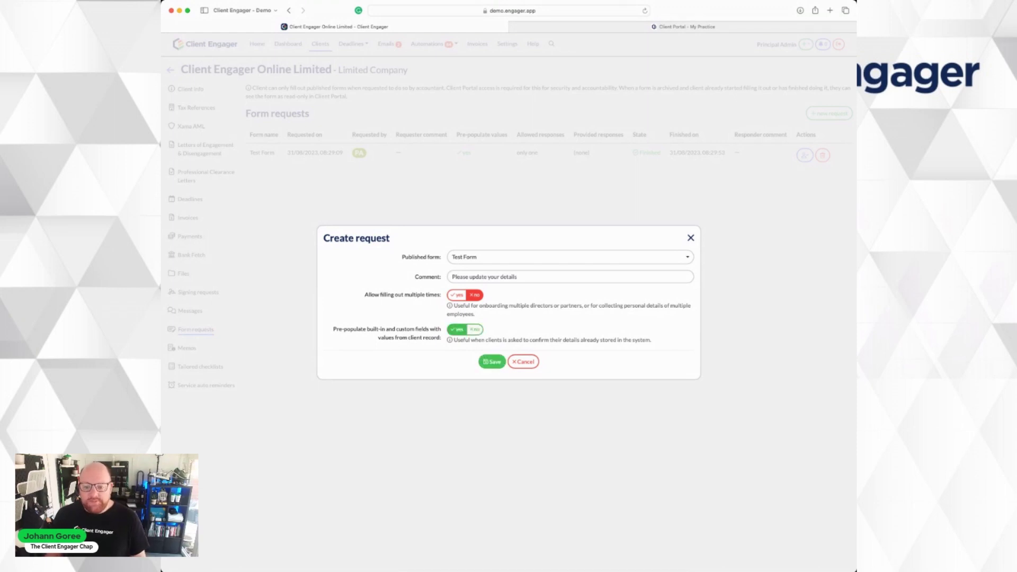
{"action": "left_click", "coordinate": [491, 362]}
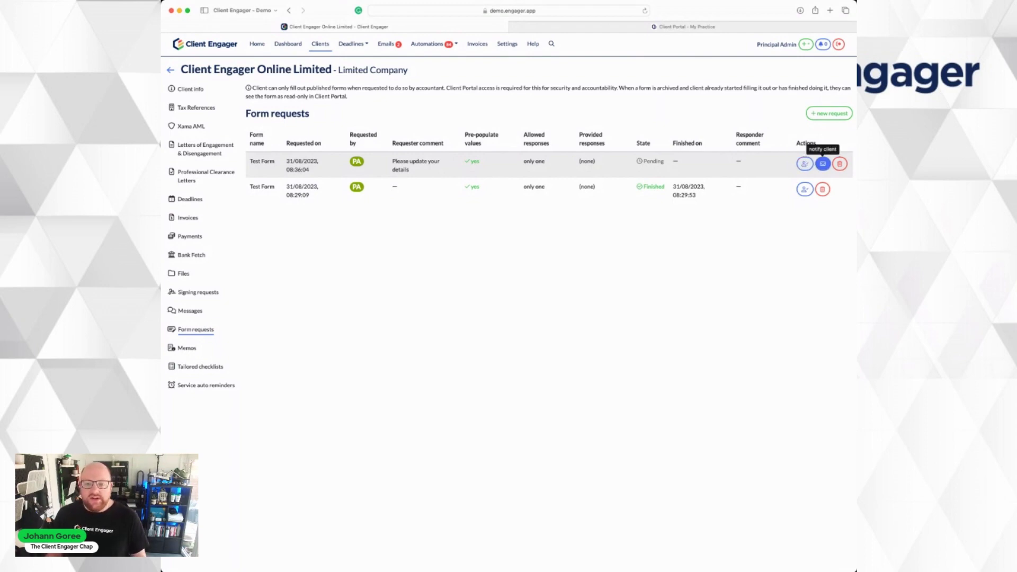
Send the client the notification e-mail about the pending Test Form request
{"action": "left_click", "coordinate": [823, 164]}
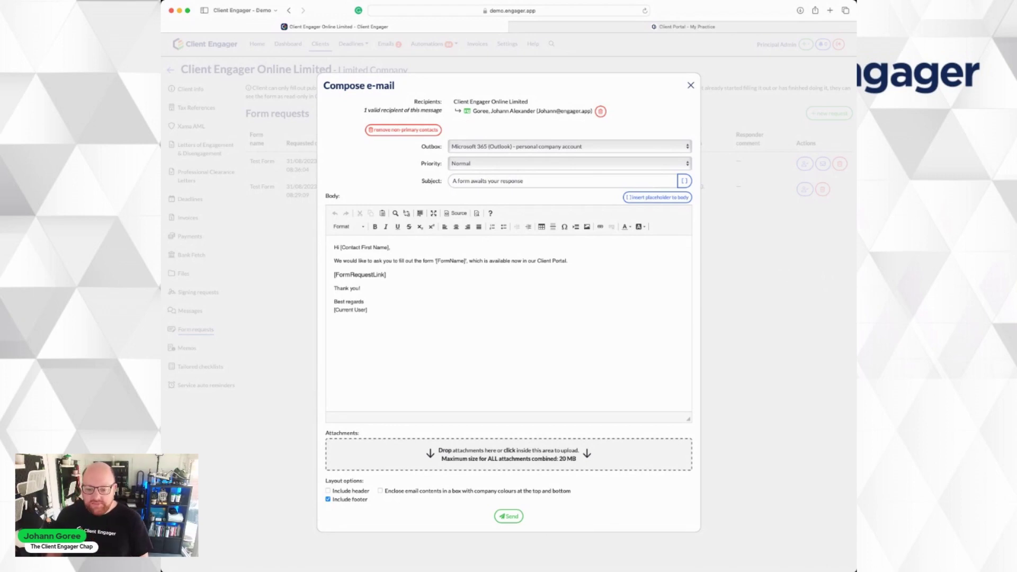
{"action": "left_click", "coordinate": [509, 516]}
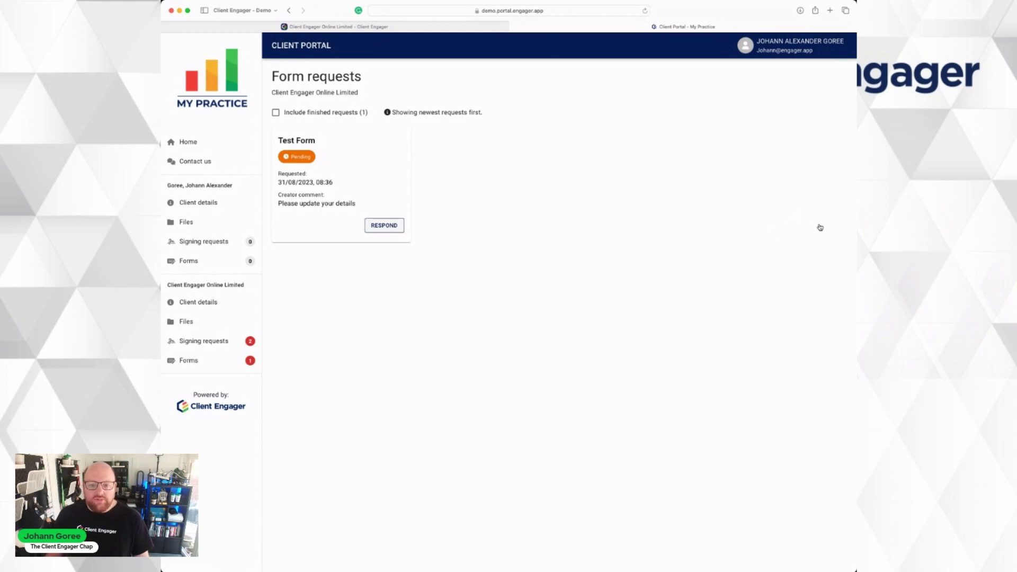
Respond to the pending Test Form request and choose to fill out the form
{"action": "left_click", "coordinate": [384, 226]}
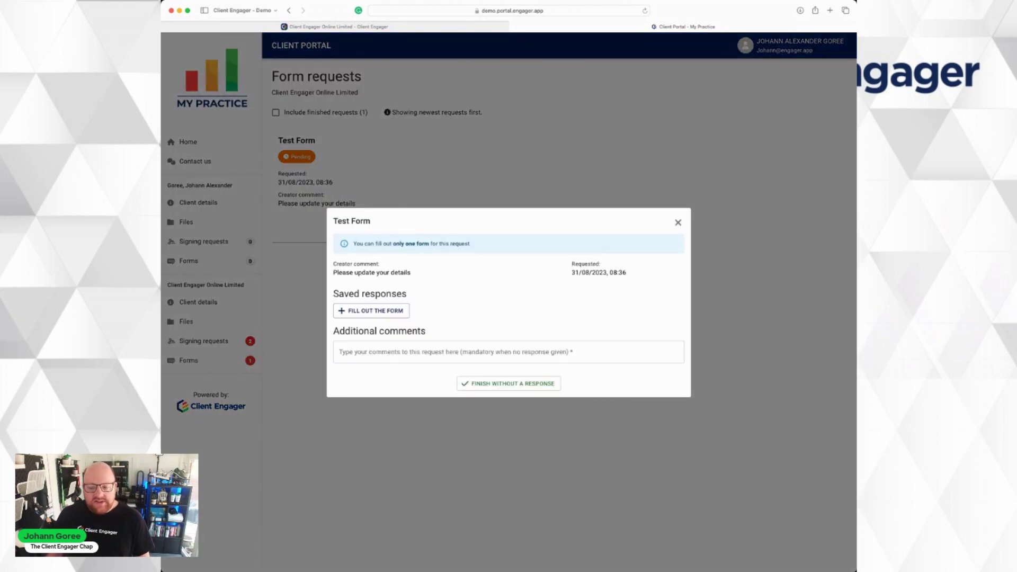
{"action": "key", "text": "Tab"}
{"action": "key", "text": "Return"}
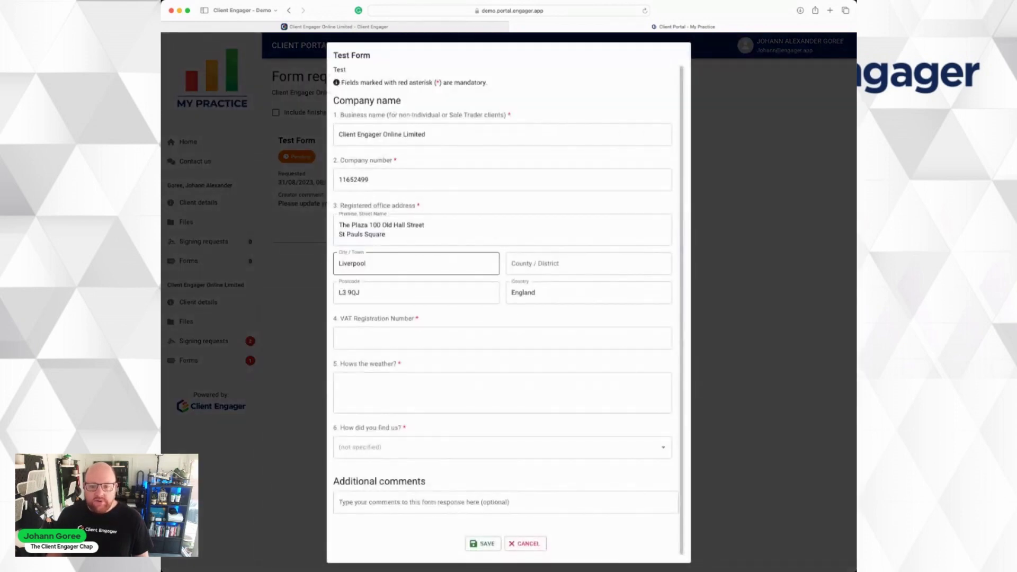
Answer VAT number 123456789, weather 'Sunny with clouds', and Google for how they found us
{"action": "left_click", "coordinate": [437, 337]}
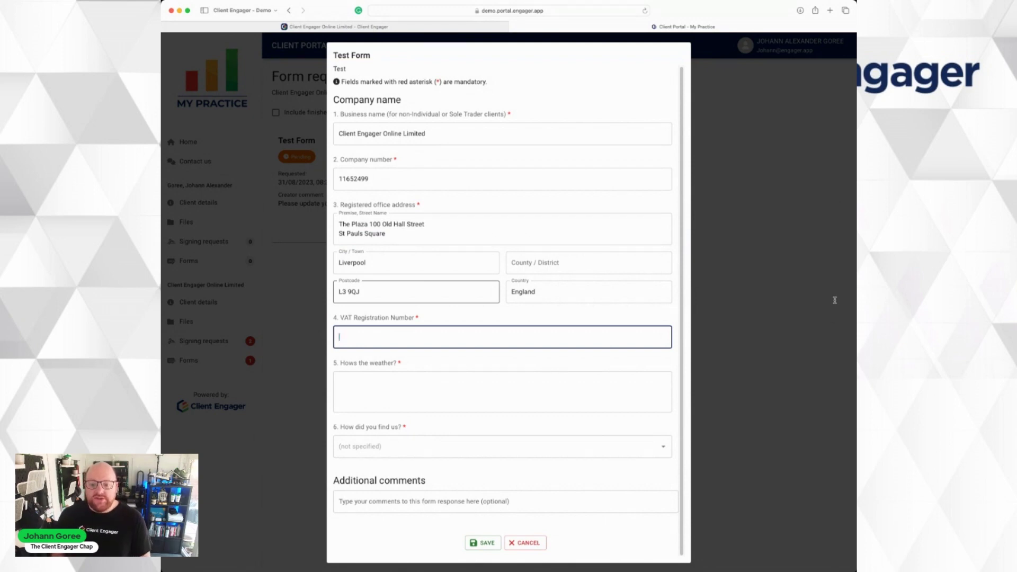
{"action": "type", "text": "123456789"}
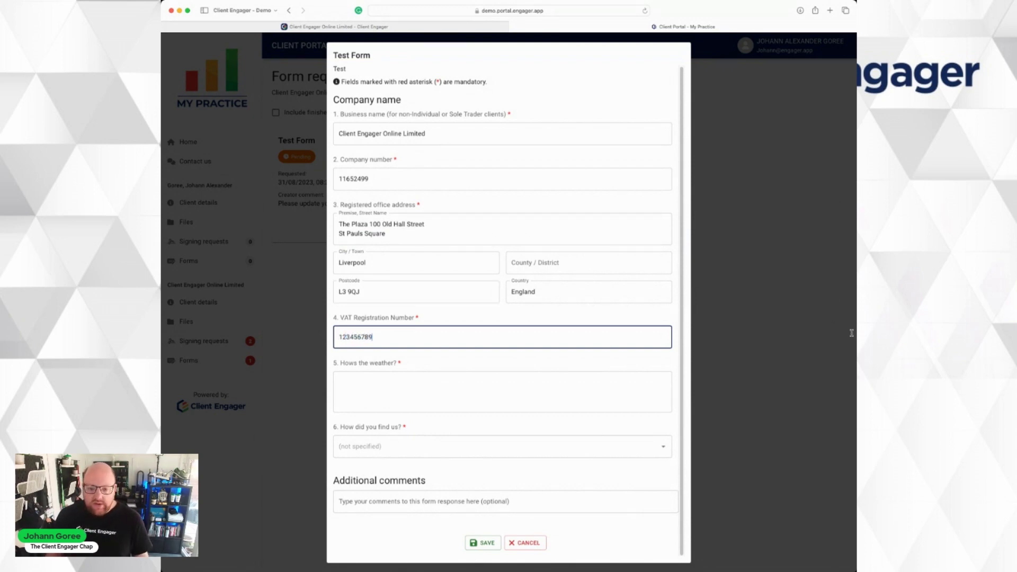
{"action": "key", "text": "Tab"}
{"action": "type", "text": "Su"}
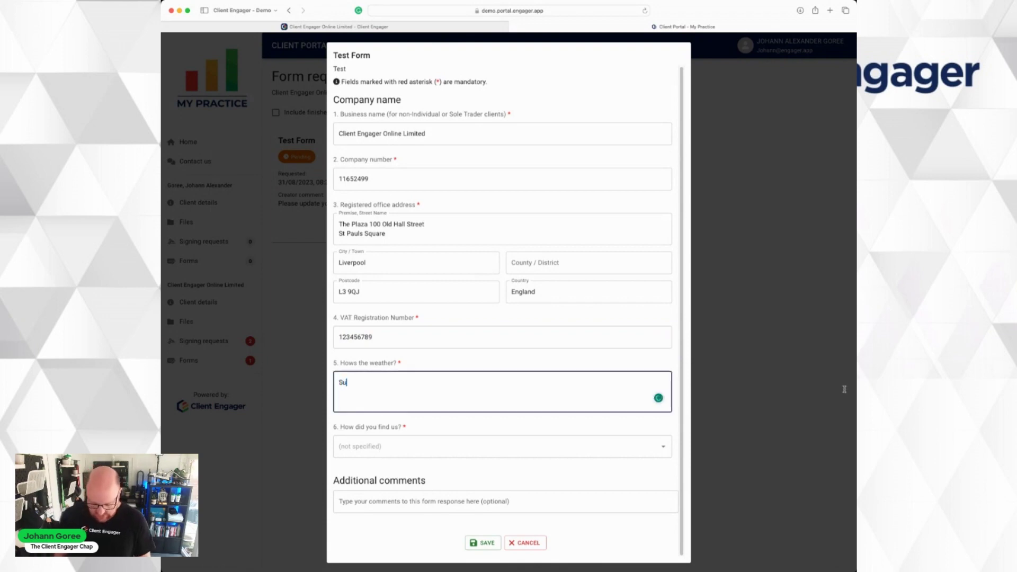
{"action": "type", "text": "nny with cl"}
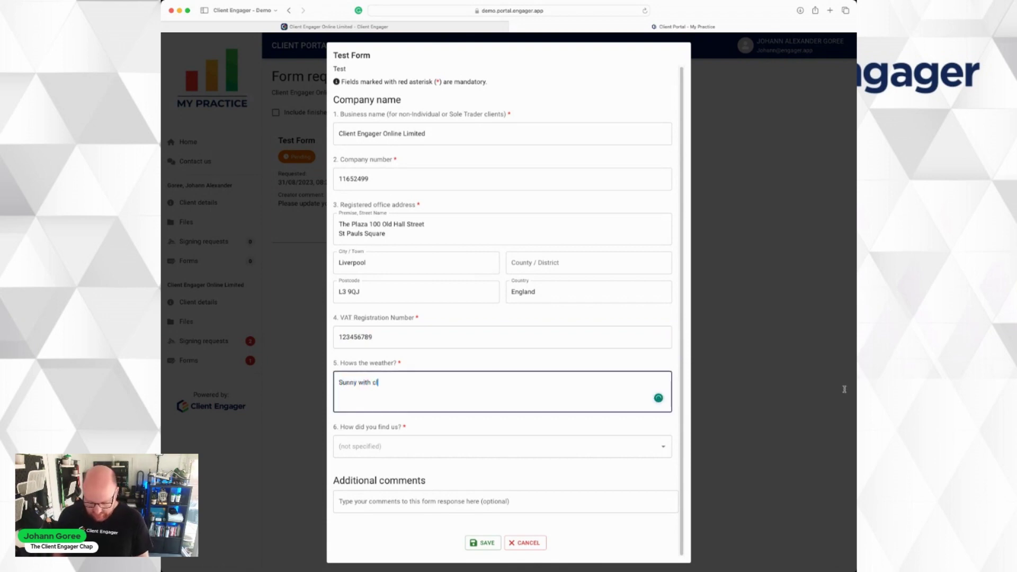
{"action": "type", "text": "ouds"}
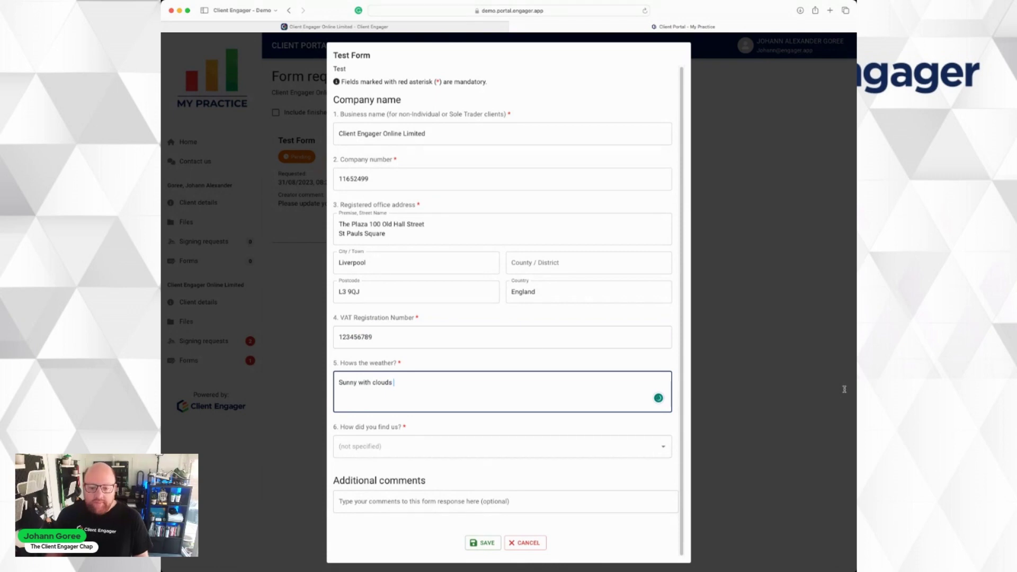
{"action": "key", "text": "Tab"}
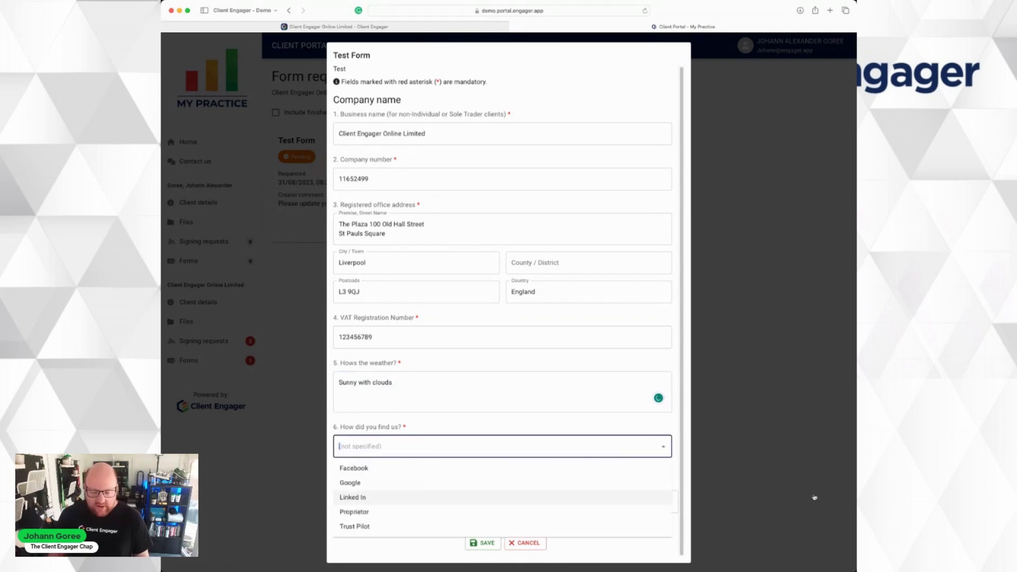
{"action": "key", "text": "Up"}
{"action": "key", "text": "Return"}
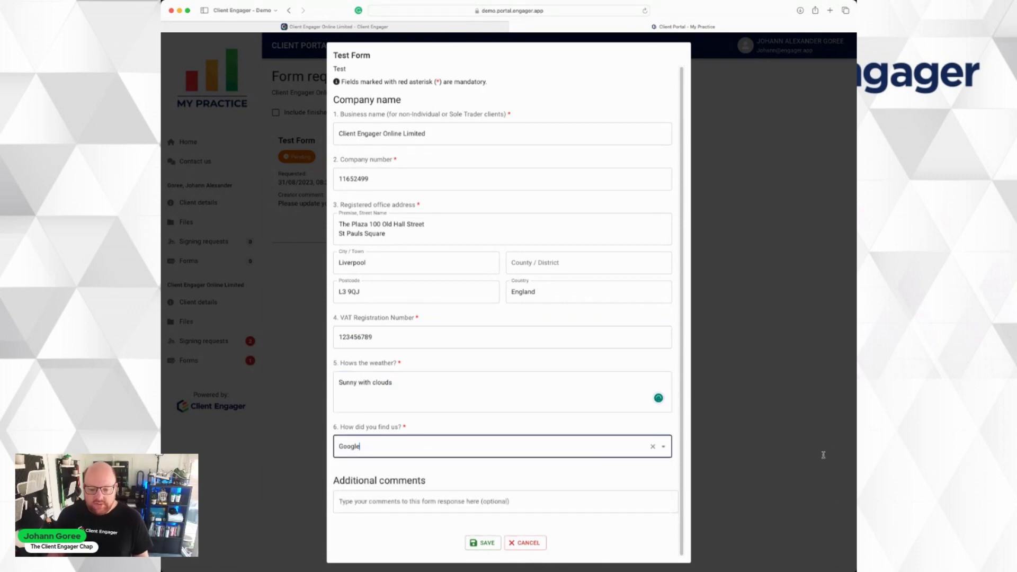
Skip the additional comments and save the filled-in form answers
{"action": "key", "text": "Tab"}
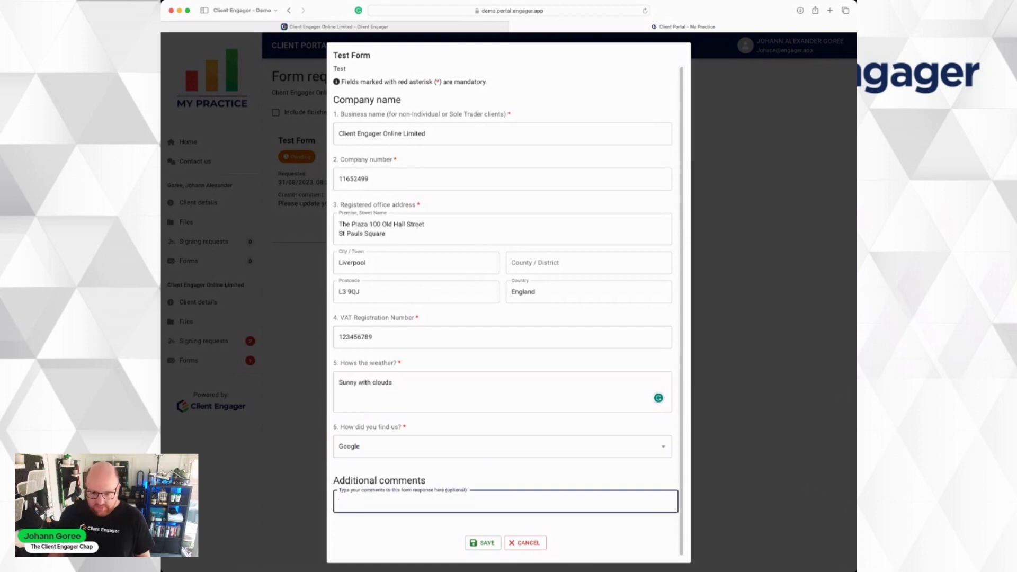
{"action": "key", "text": "Tab"}
{"action": "key", "text": "shift+Tab"}
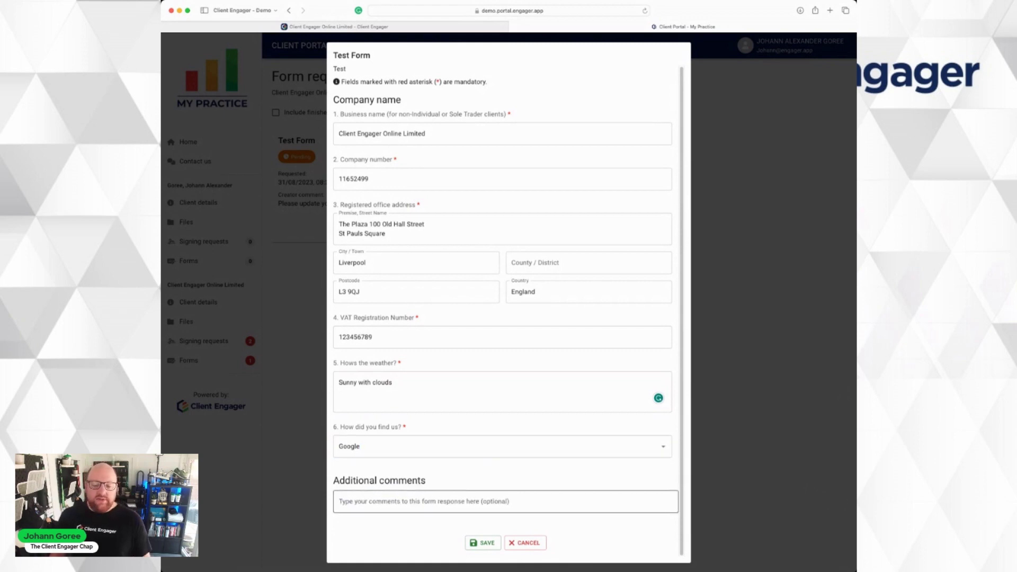
{"action": "key", "text": "Tab"}
{"action": "key", "text": "Tab"}
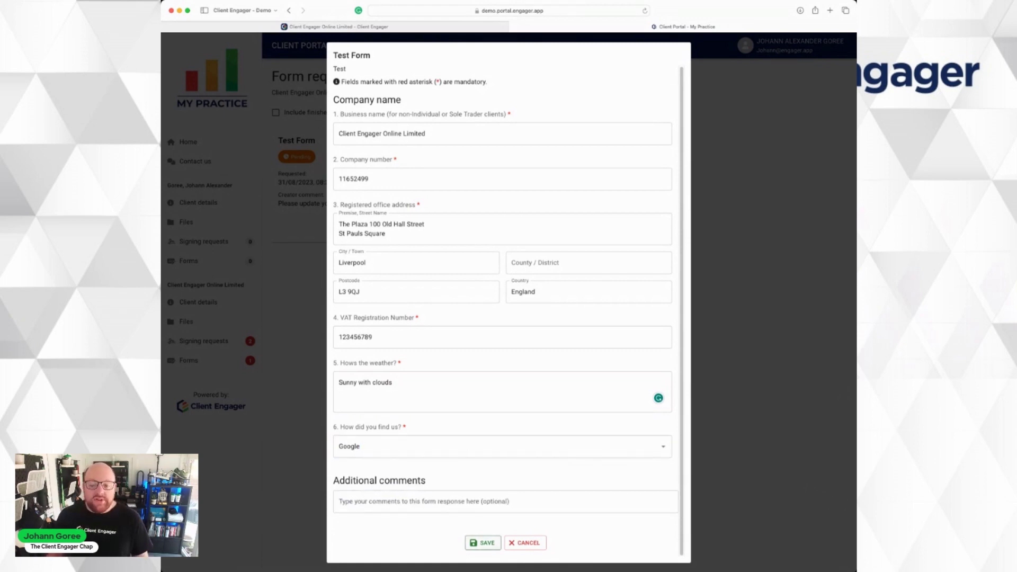
{"action": "key", "text": "Return"}
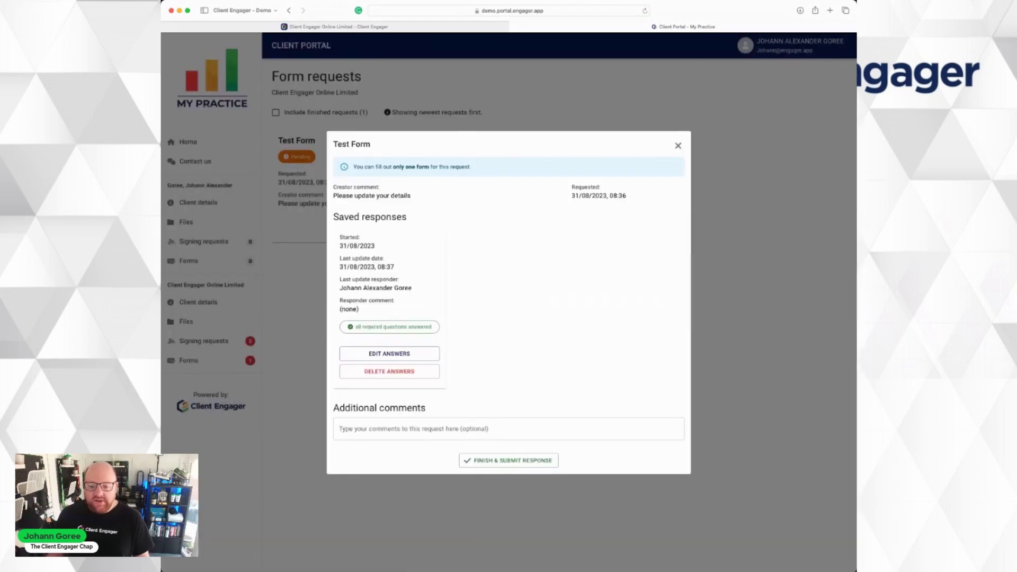
Finish and submit the response, then return to Client Engager
{"action": "key", "text": "Tab"}
{"action": "key", "text": "shift+Tab"}
{"action": "key", "text": "shift+Tab"}
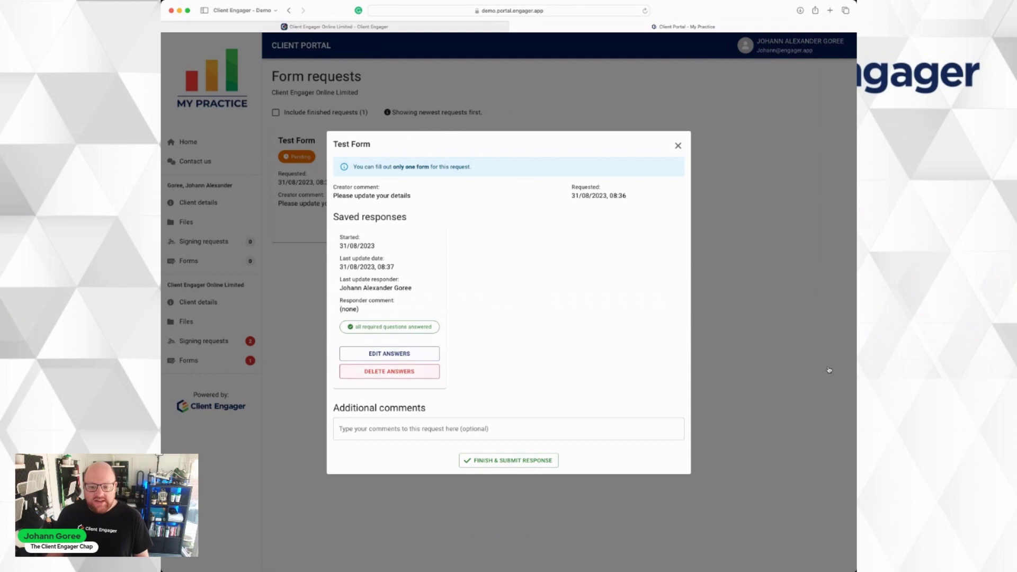
{"action": "key", "text": "Tab"}
{"action": "key", "text": "Tab"}
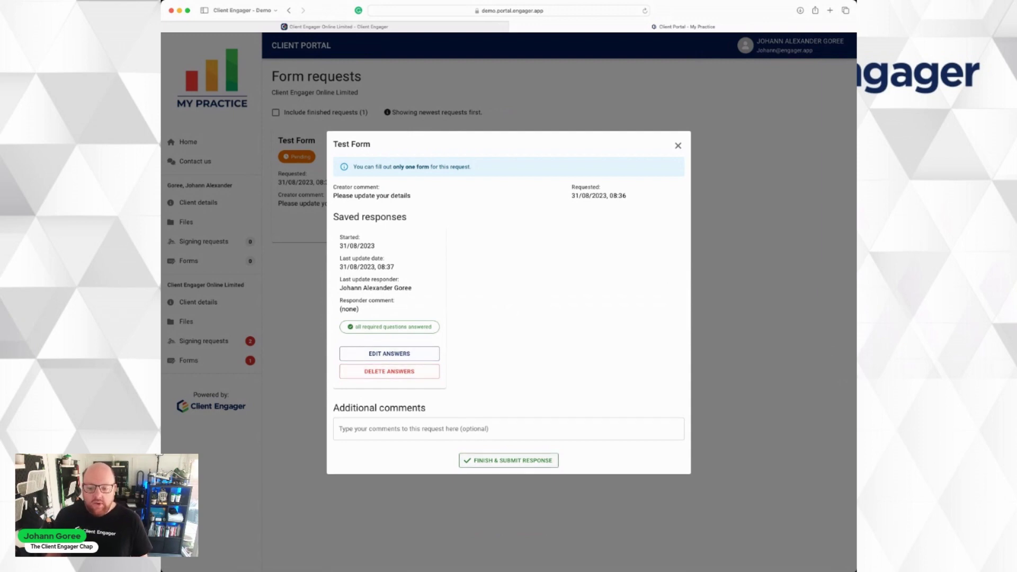
{"action": "key", "text": "Return"}
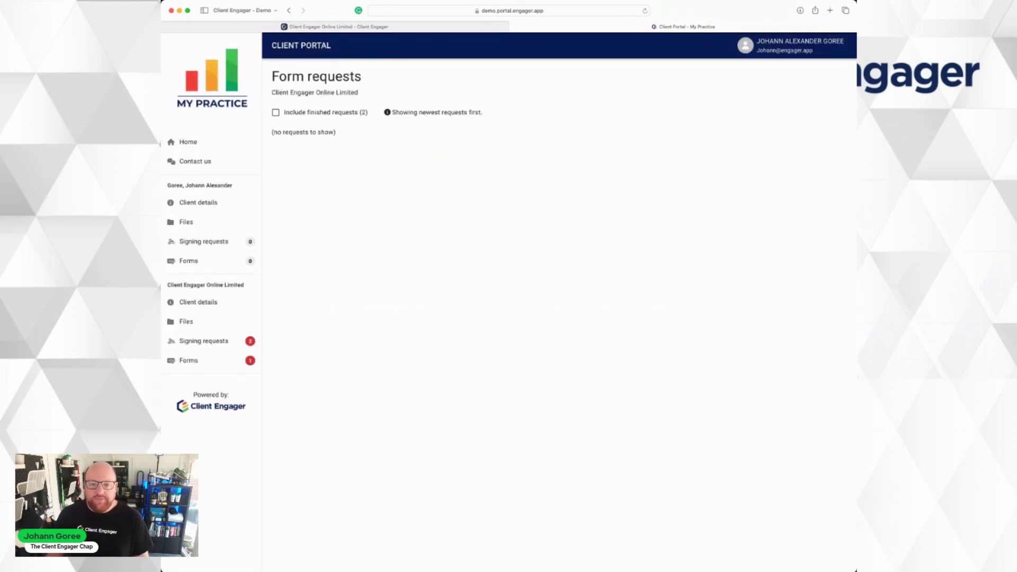
{"action": "left_click", "coordinate": [339, 27]}
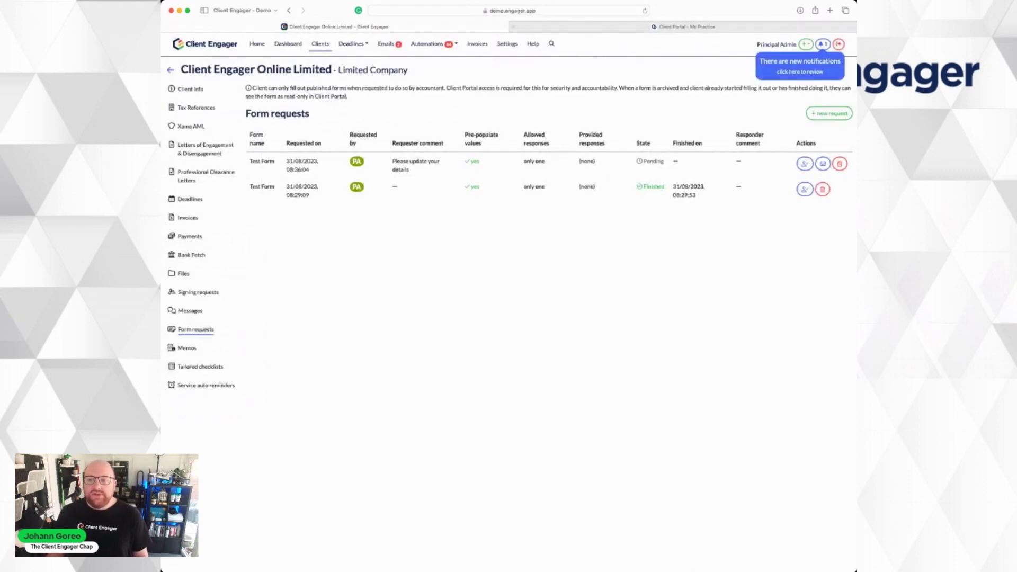
Reload the form requests and mark the new notification as read
{"action": "key", "text": "super+r"}
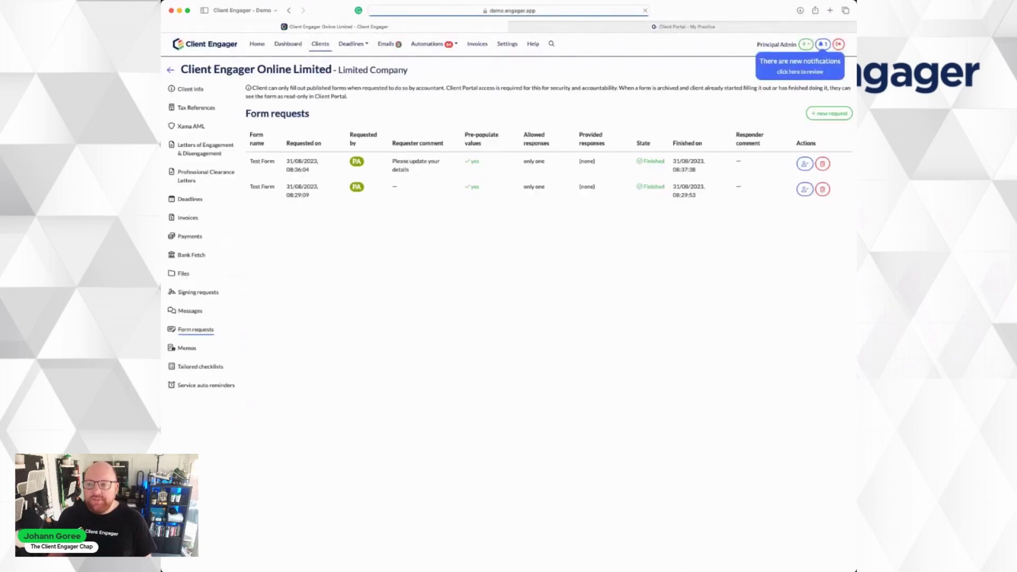
{"action": "left_click", "coordinate": [822, 44]}
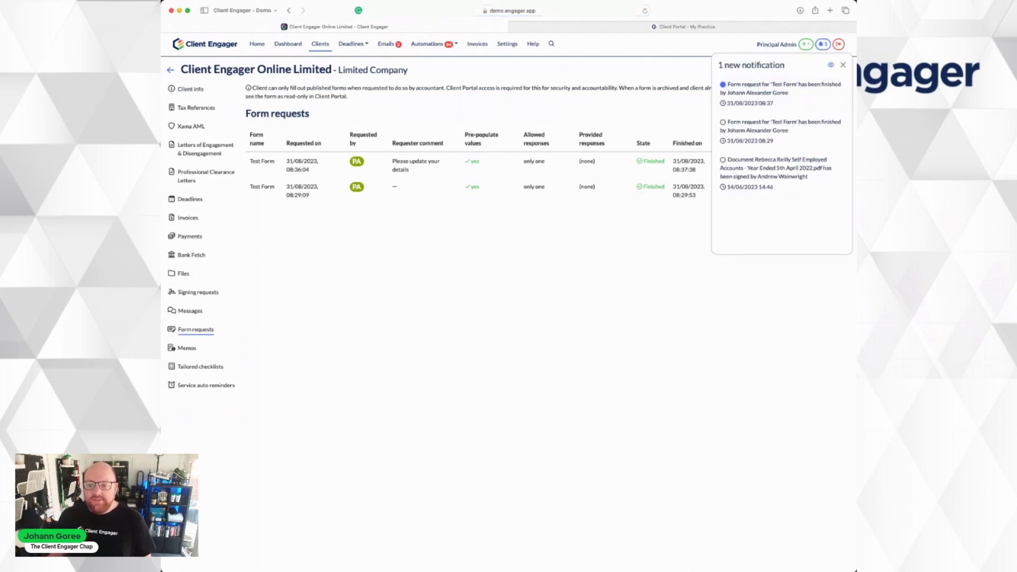
{"action": "double_click", "coordinate": [782, 113]}
{"action": "left_click", "coordinate": [782, 93]}
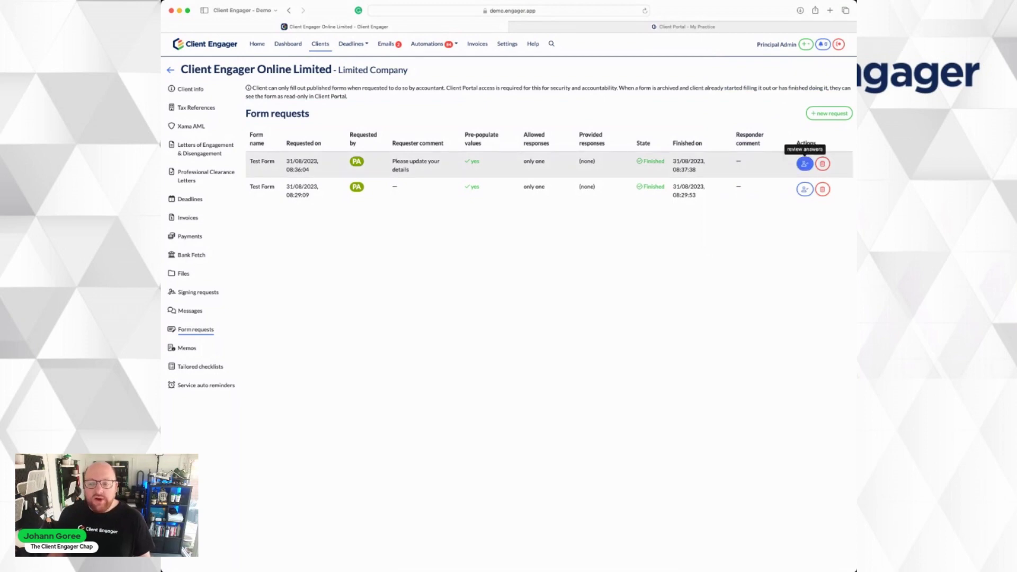
Review the finished request's answers and export the response to PDF
{"action": "left_click", "coordinate": [805, 164]}
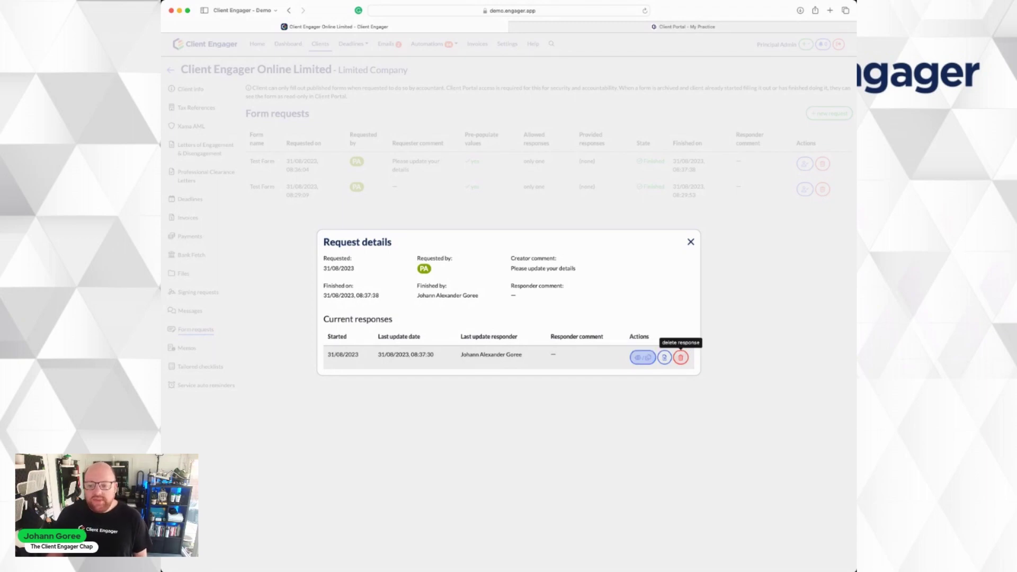
{"action": "left_click", "coordinate": [664, 357]}
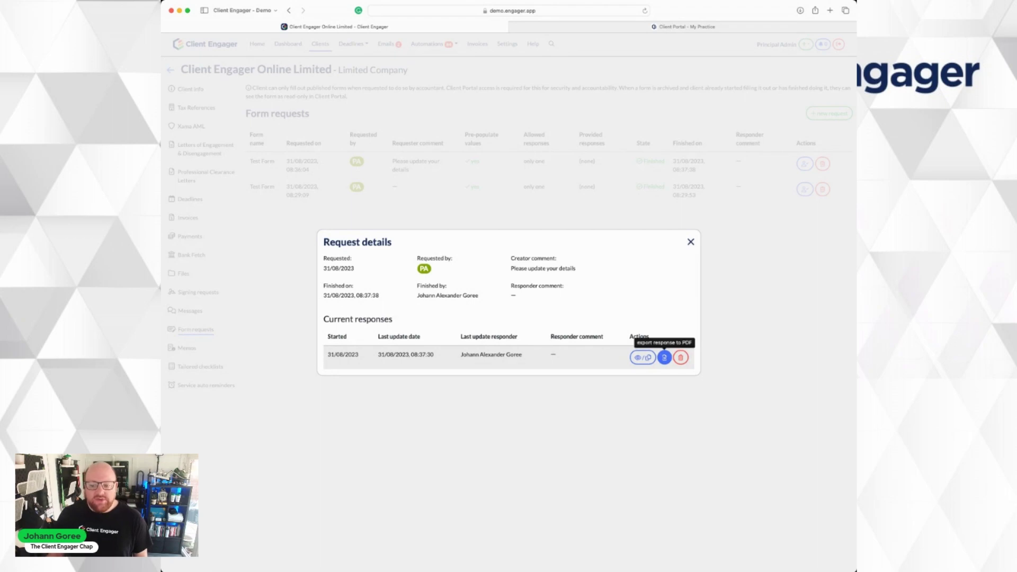
{"action": "left_click", "coordinate": [664, 357]}
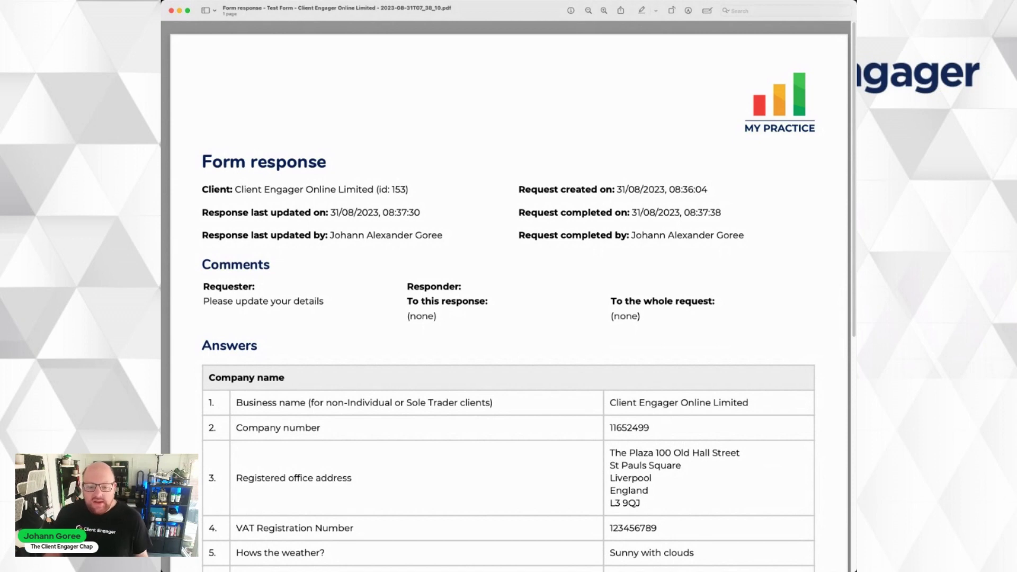
Scroll the Test Form PDF to review its six answers, including 'Sunny with clouds', and the 31/08/2023 footer
{"action": "scroll", "coordinate": [509, 297], "scroll_direction": "down", "scroll_amount": 1}
{"action": "scroll", "coordinate": [509, 297], "scroll_direction": "down", "scroll_amount": 5}
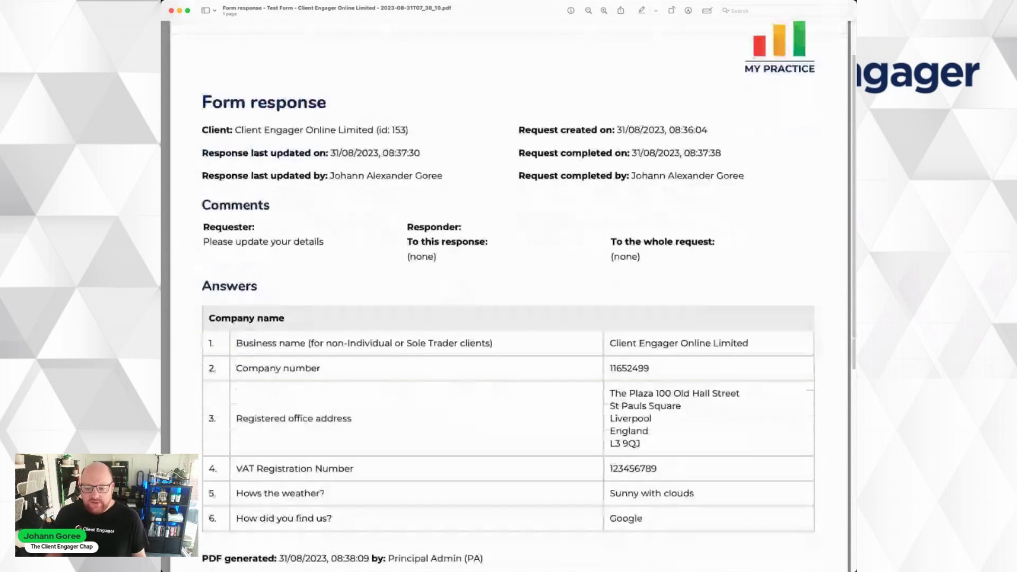
{"action": "scroll", "coordinate": [811, 397], "scroll_direction": "down", "scroll_amount": 3}
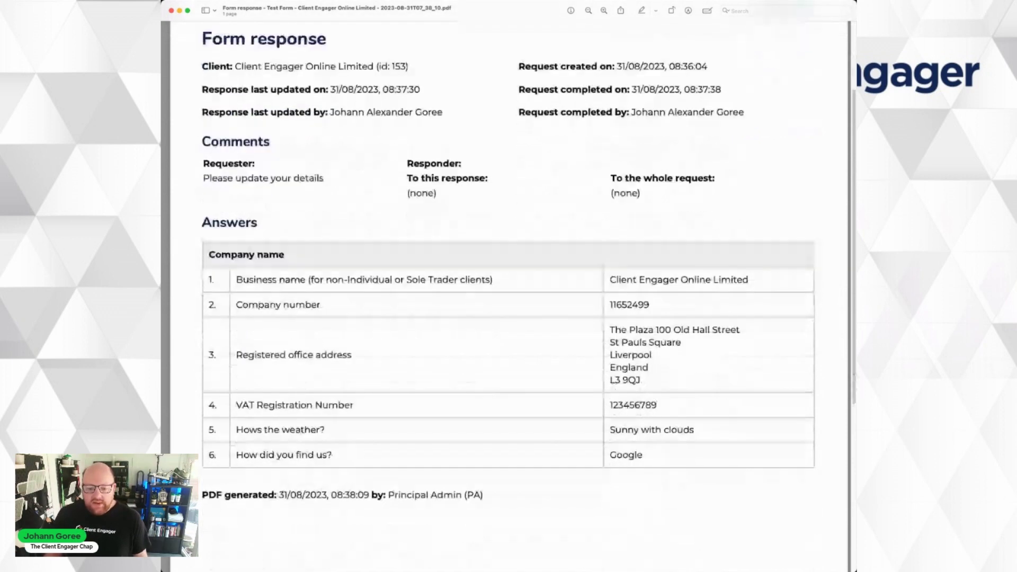
{"action": "scroll", "coordinate": [806, 297], "scroll_direction": "up", "scroll_amount": 3}
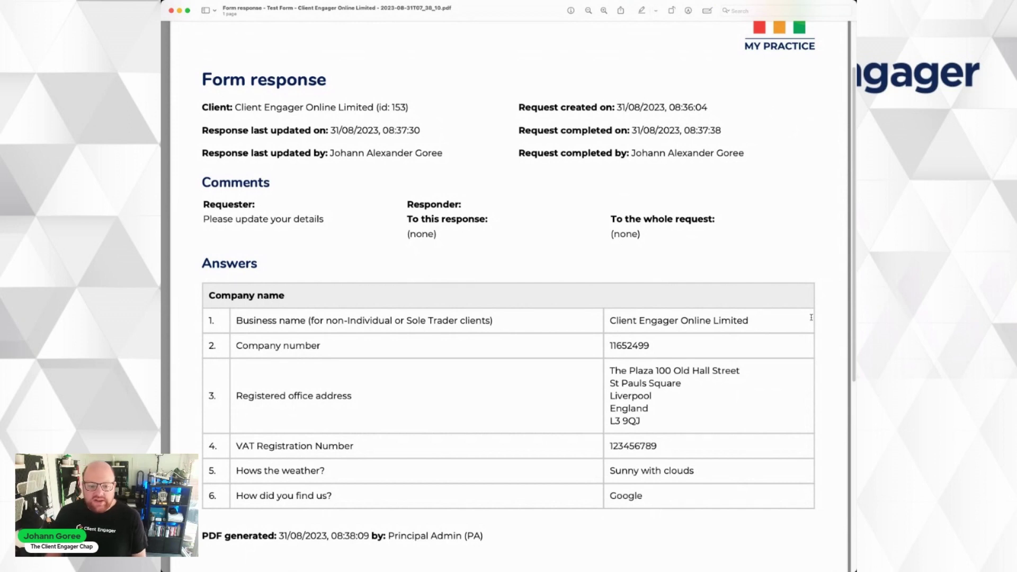
{"action": "scroll", "coordinate": [811, 318], "scroll_direction": "down", "scroll_amount": 1}
{"action": "scroll", "coordinate": [806, 517], "scroll_direction": "down", "scroll_amount": 5}
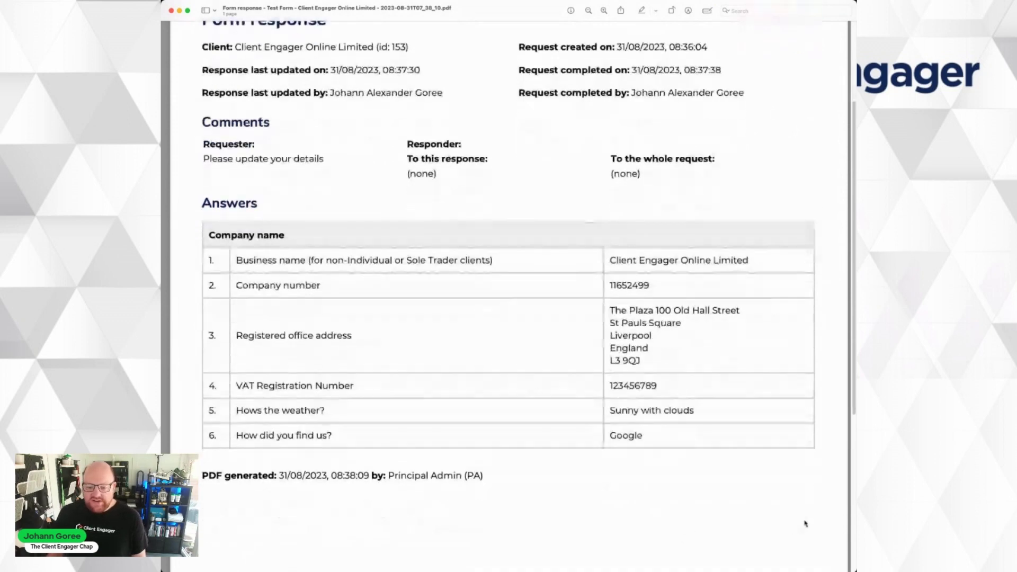
{"action": "scroll", "coordinate": [509, 297], "scroll_direction": "down", "scroll_amount": 2}
{"action": "scroll", "coordinate": [508, 297], "scroll_direction": "up", "scroll_amount": 3}
{"action": "scroll", "coordinate": [509, 297], "scroll_direction": "down", "scroll_amount": 5}
{"action": "scroll", "coordinate": [509, 286], "scroll_direction": "up", "scroll_amount": 3}
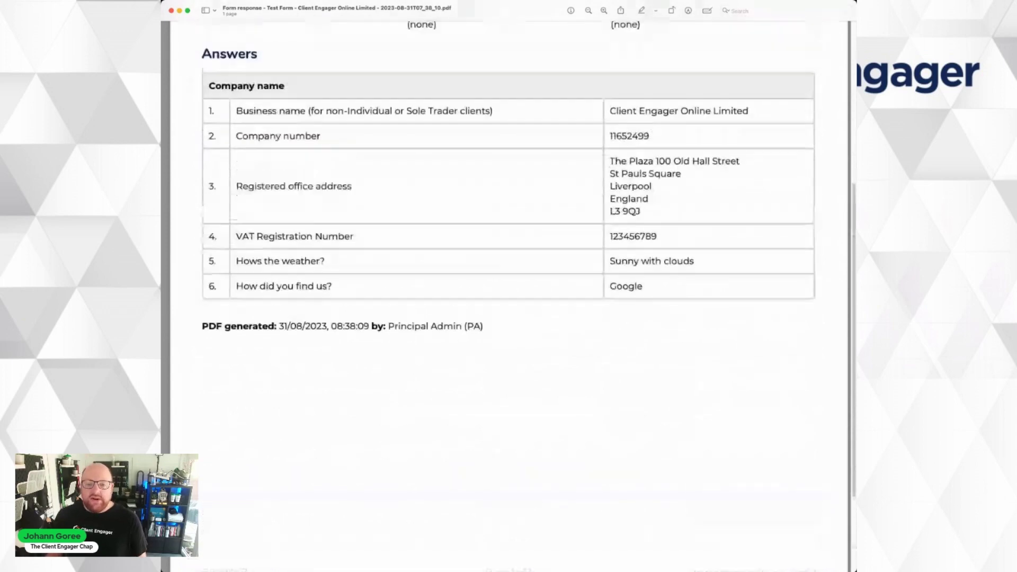
{"action": "scroll", "coordinate": [509, 287], "scroll_direction": "up", "scroll_amount": 3}
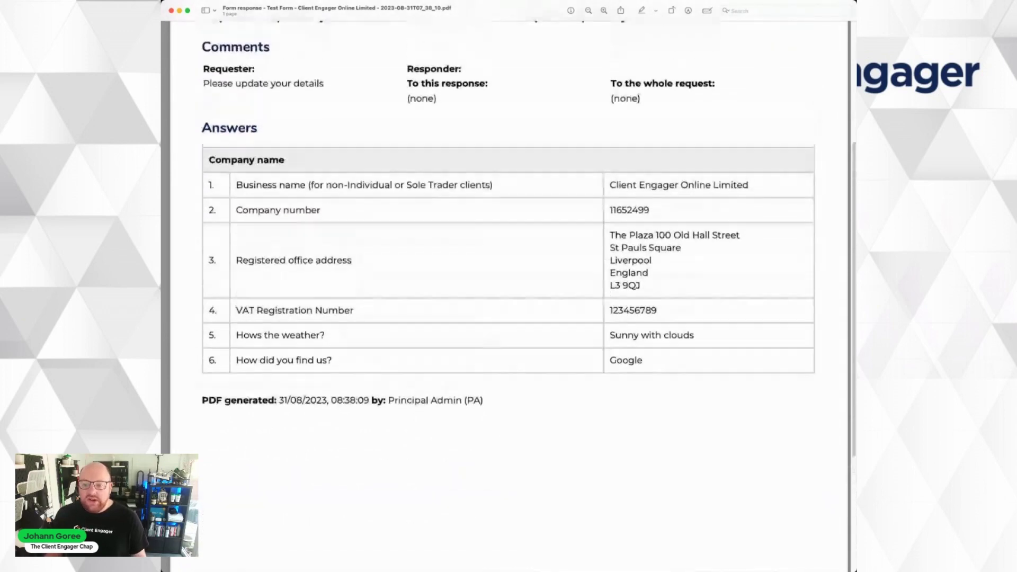